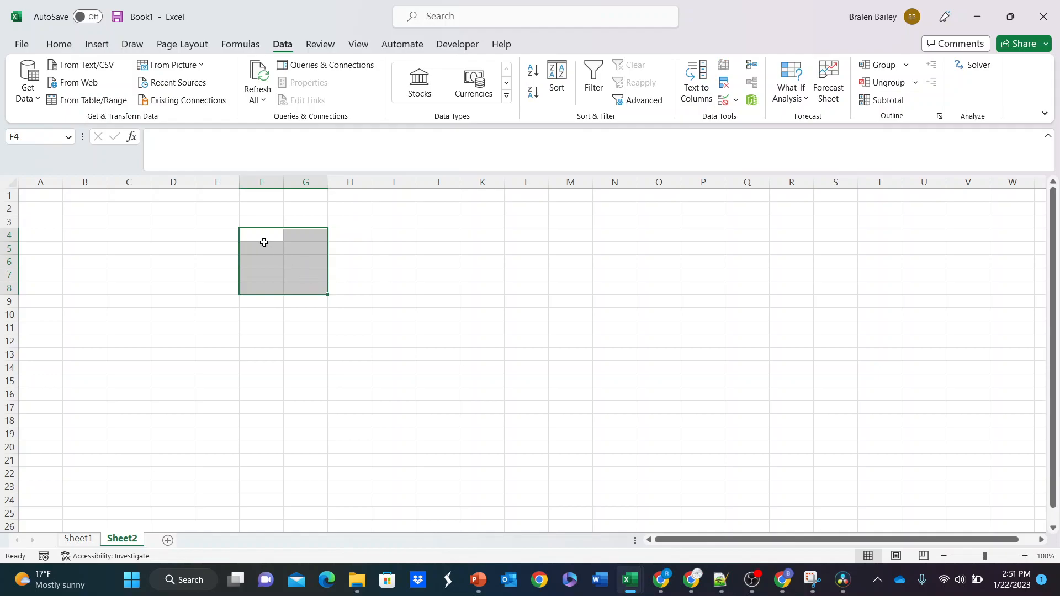
click(267, 237)
drag(267, 237, 291, 290)
click(256, 234)
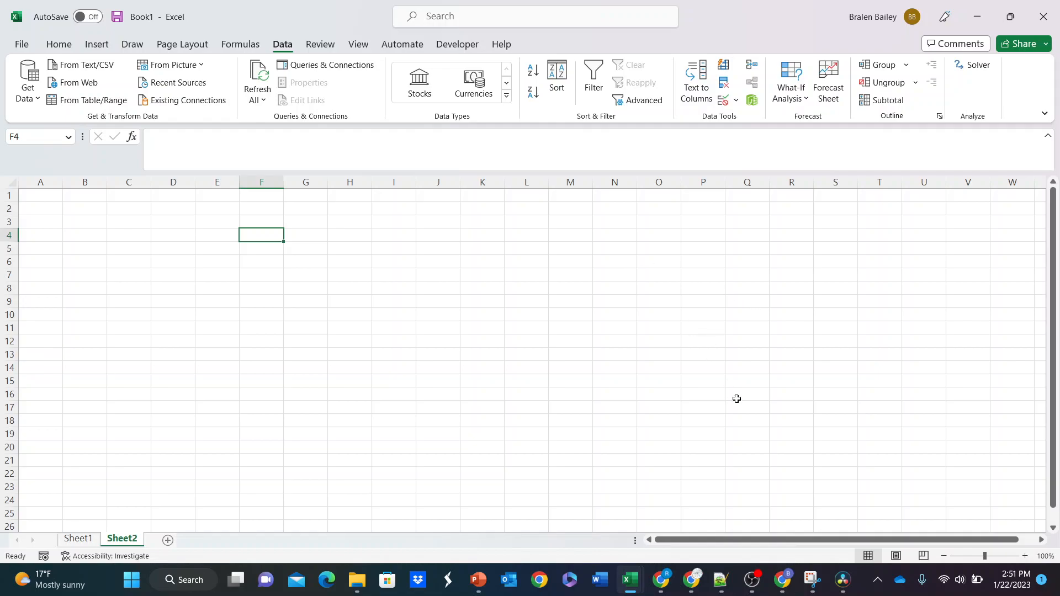
Step: Switch to the Chrome article on getting SharePoint list data and examine its introduction and the Function Version of the M code
mouse_move(790, 581)
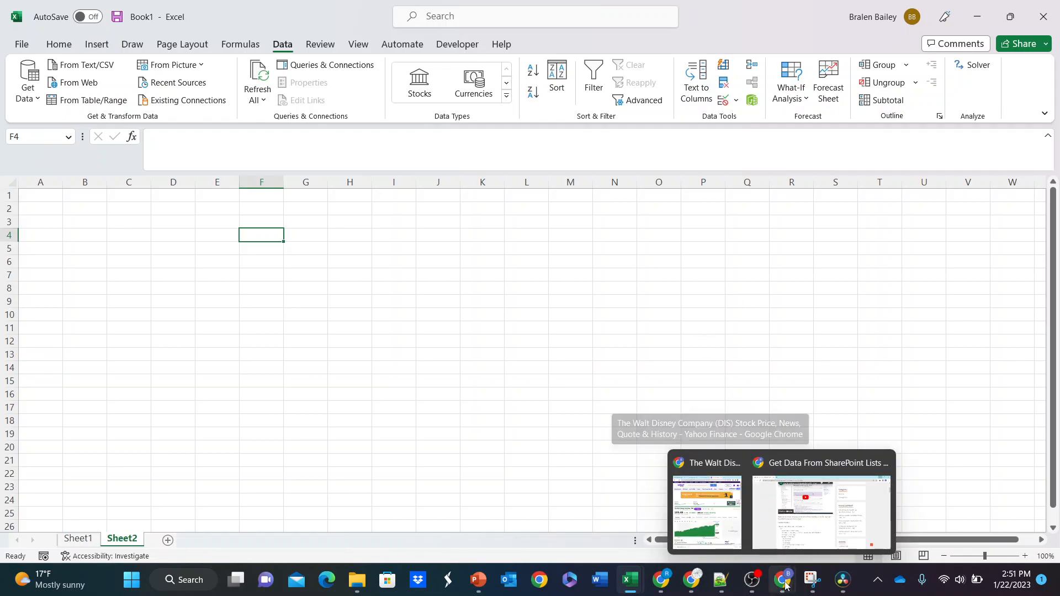
click(781, 528)
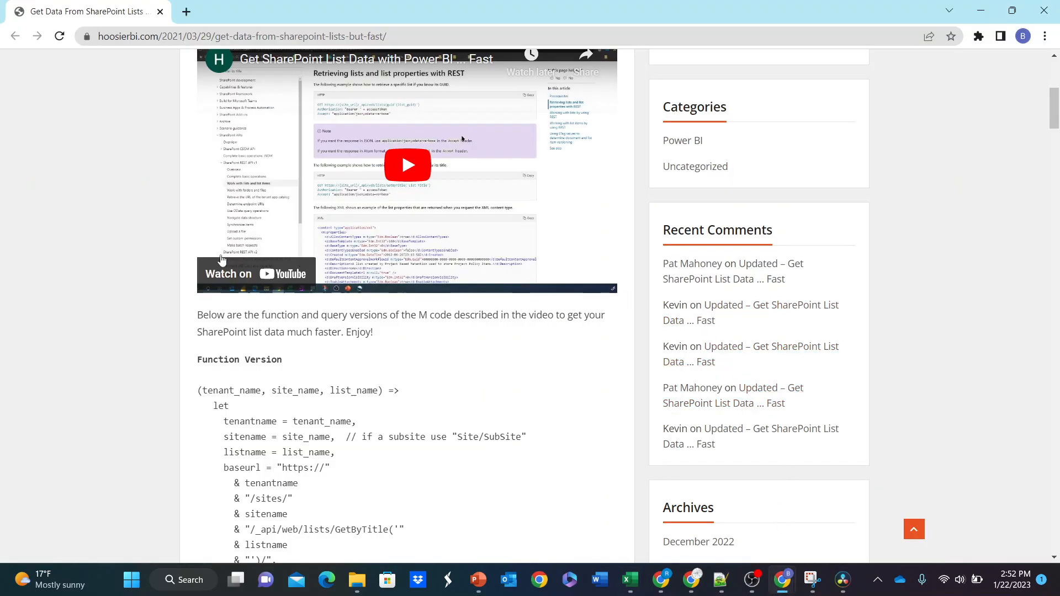
scroll(143, 192, up, 6)
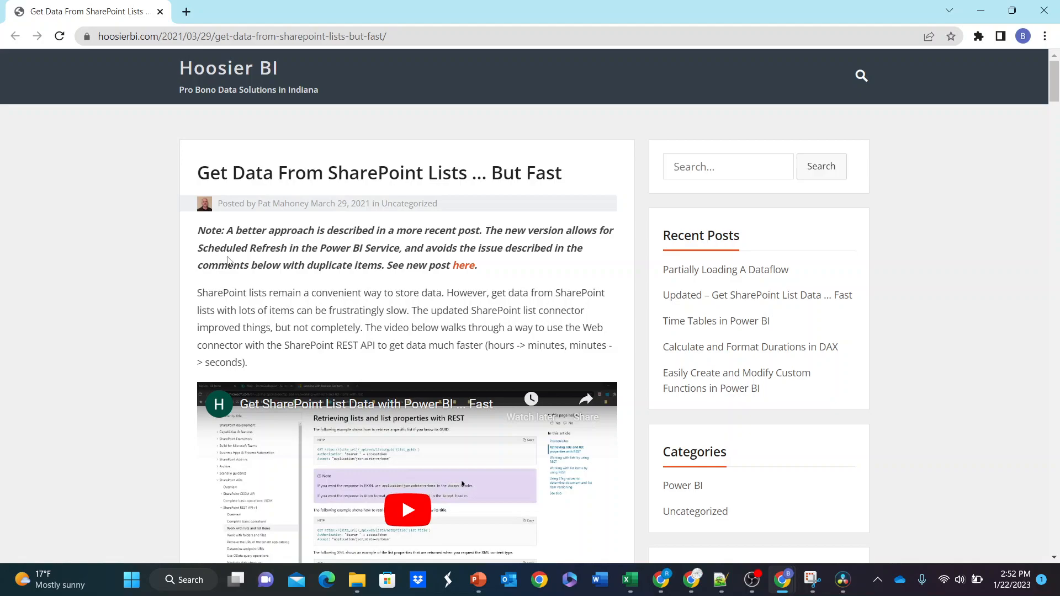
scroll(182, 277, down, 6)
scroll(201, 269, down, 3)
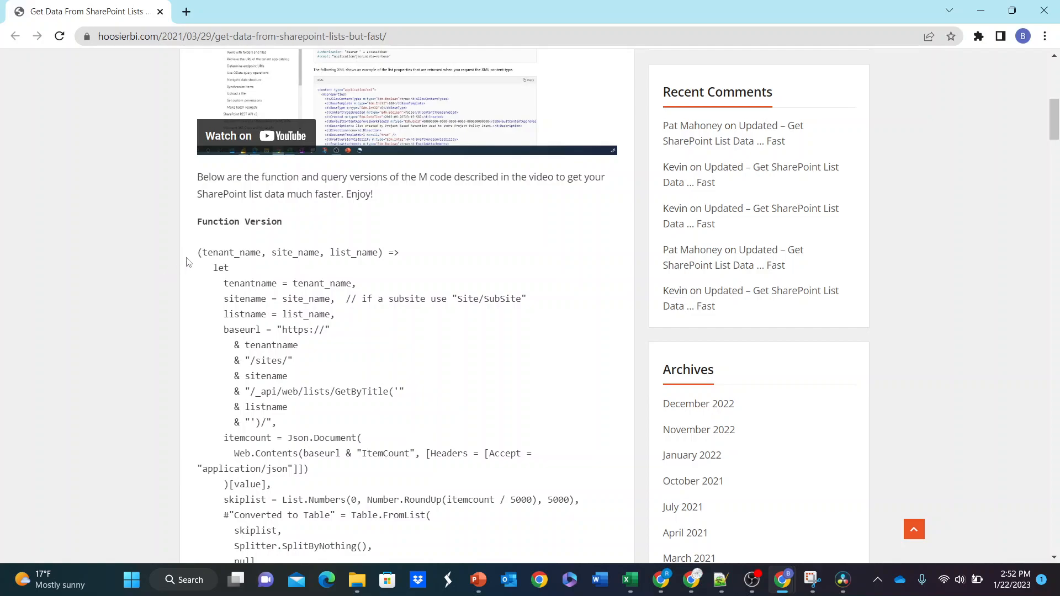
scroll(291, 246, up, 3)
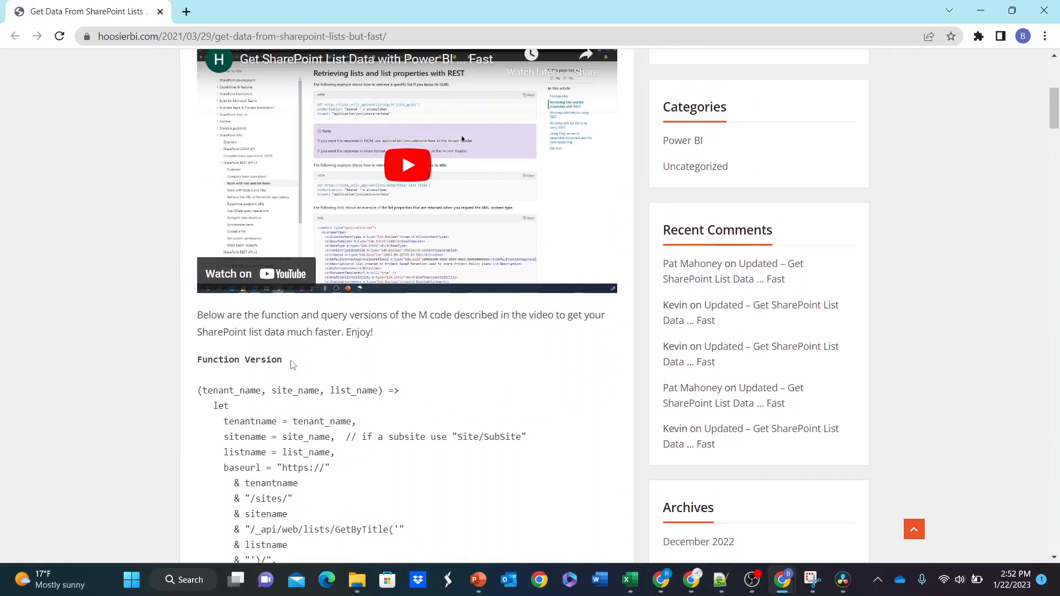
scroll(294, 366, down, 13)
scroll(284, 338, down, 3)
Step: Highlight the Query Version heading and compare the query code with the Function Version above it
click(246, 310)
drag(271, 300, 162, 305)
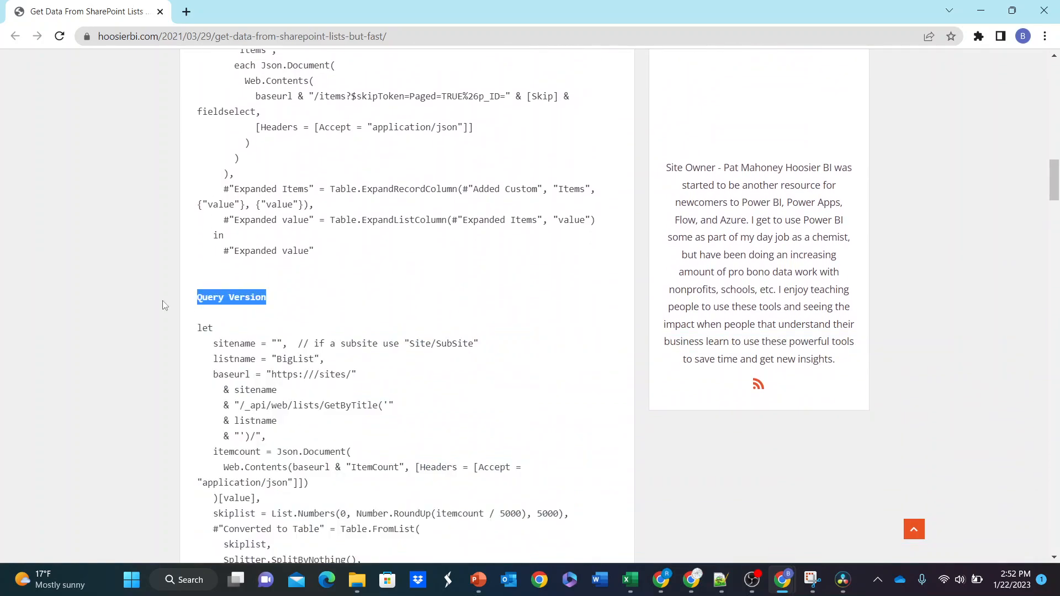
scroll(252, 309, up, 16)
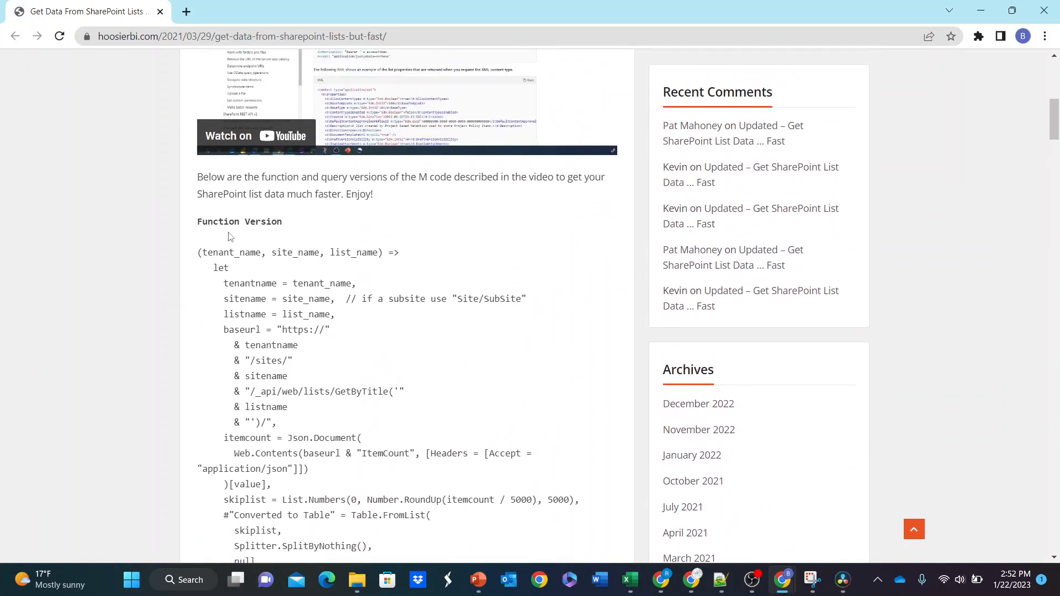
scroll(231, 239, down, 12)
scroll(277, 374, up, 6)
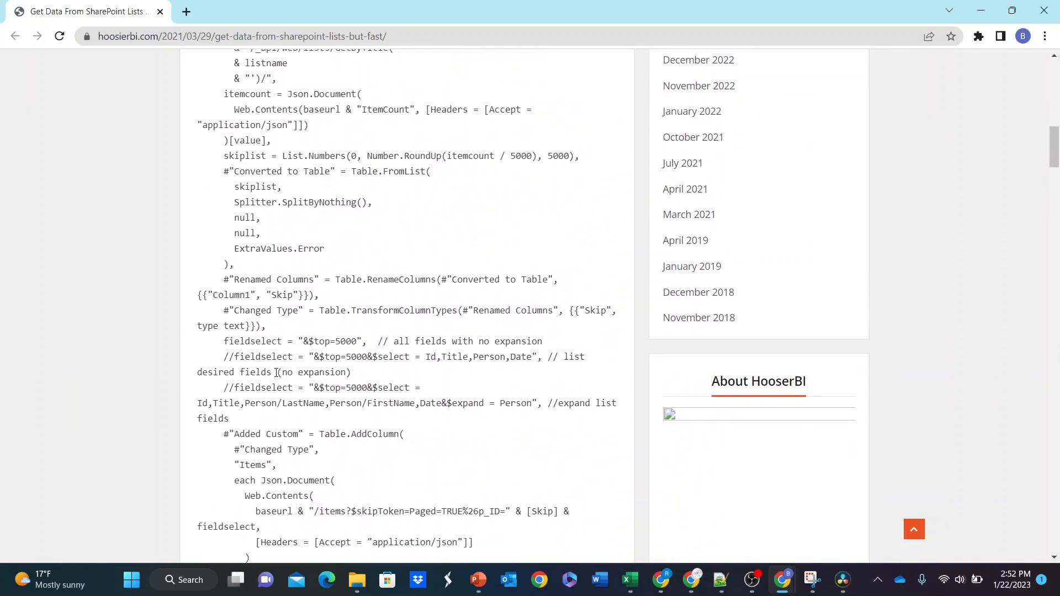
scroll(277, 374, up, 4)
scroll(299, 252, down, 10)
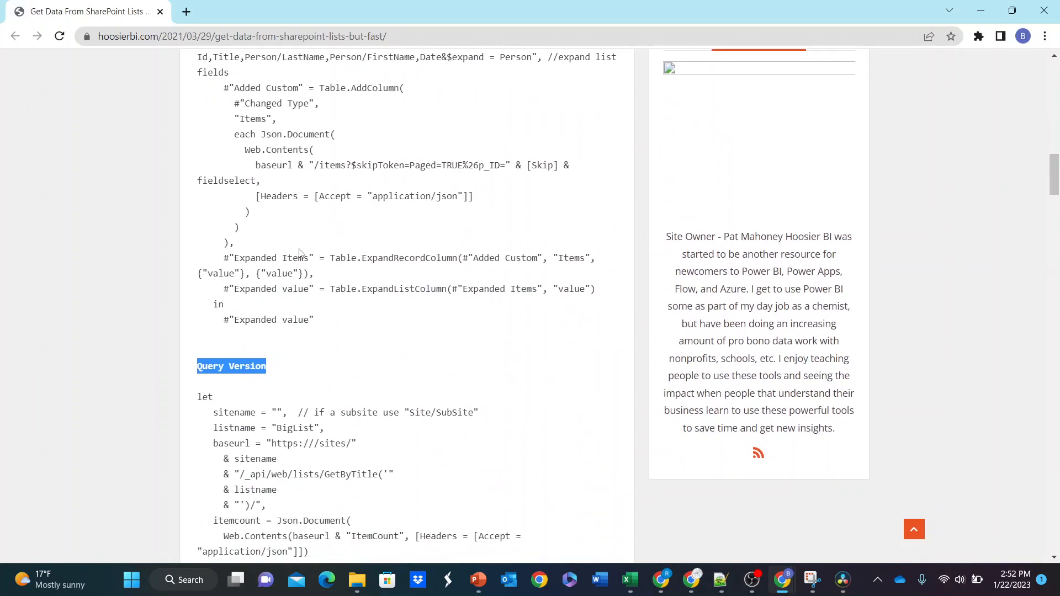
scroll(298, 368, down, 3)
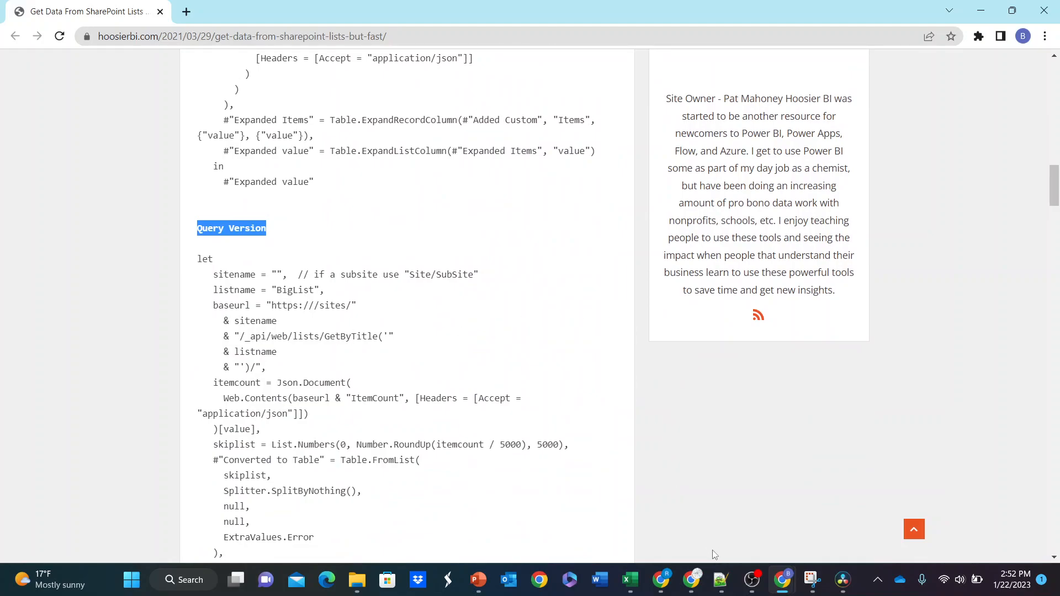
Step: Switch to the Book1 workbook in Excel and open a data import from a SharePoint Online list
mouse_move(718, 578)
mouse_move(630, 580)
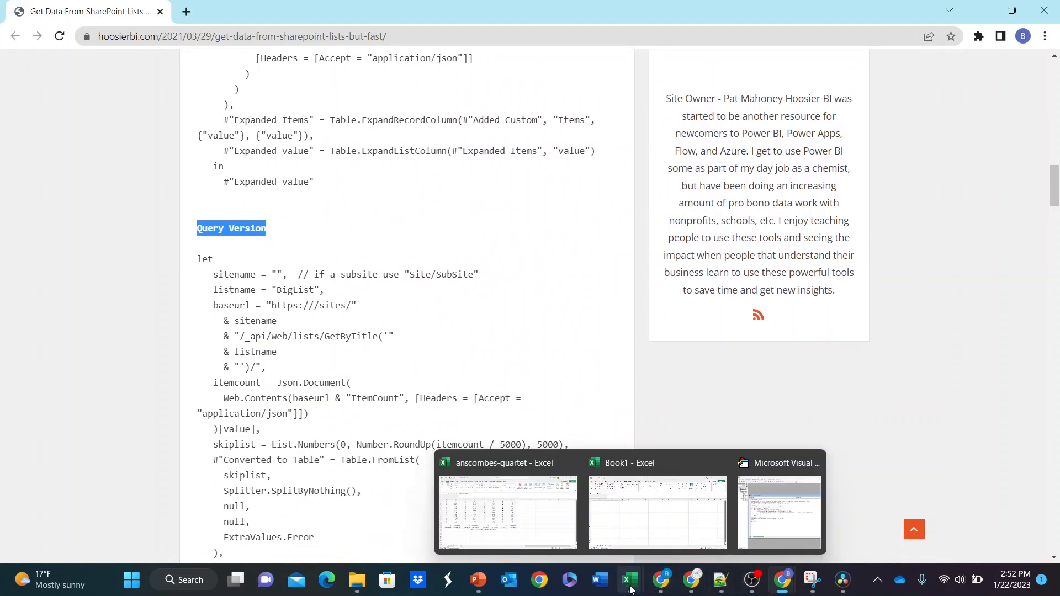
click(647, 514)
click(456, 302)
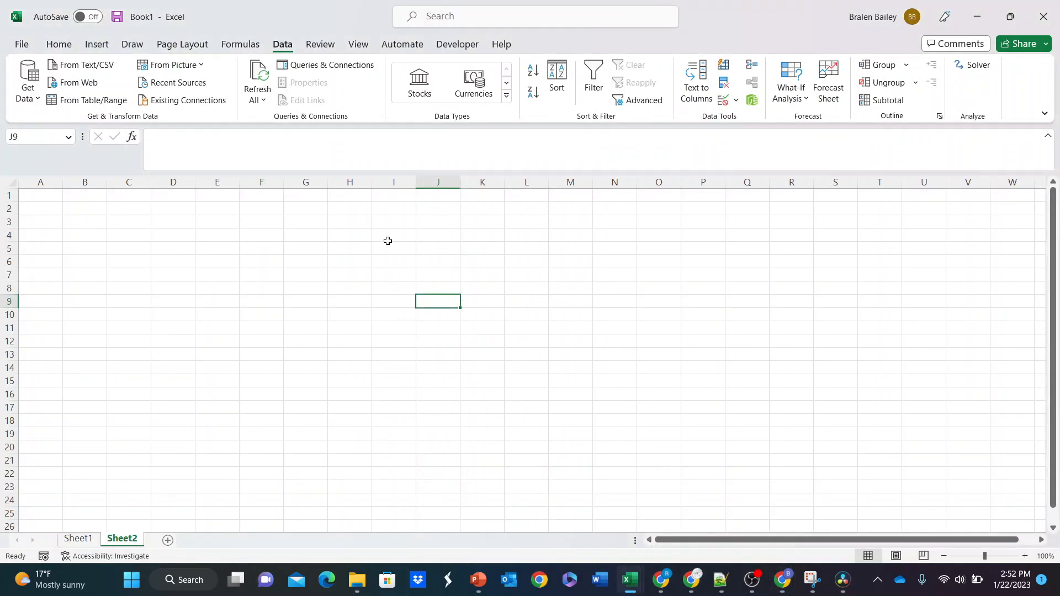
click(27, 97)
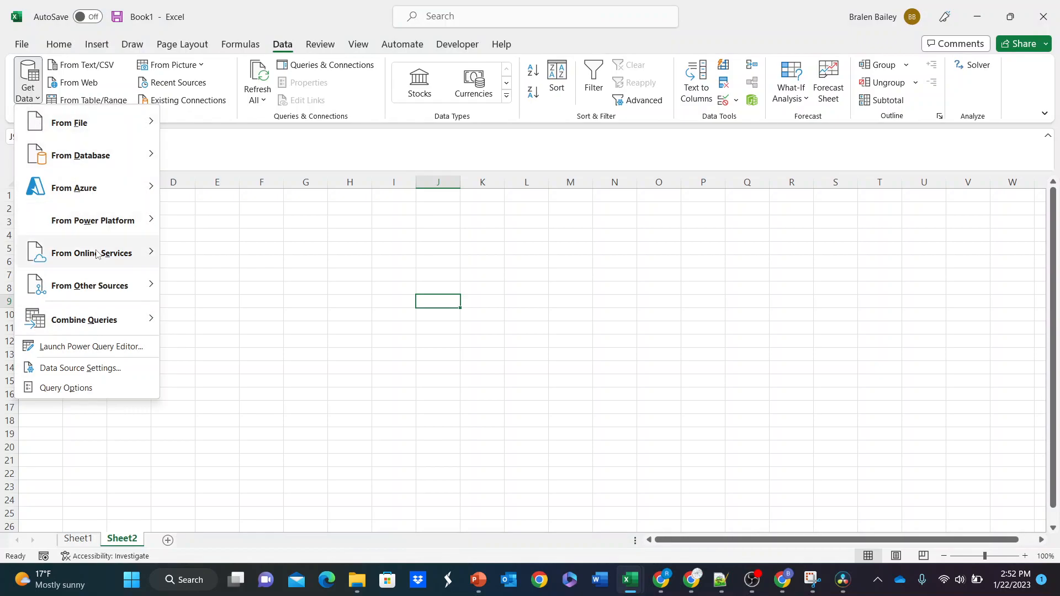
mouse_move(98, 254)
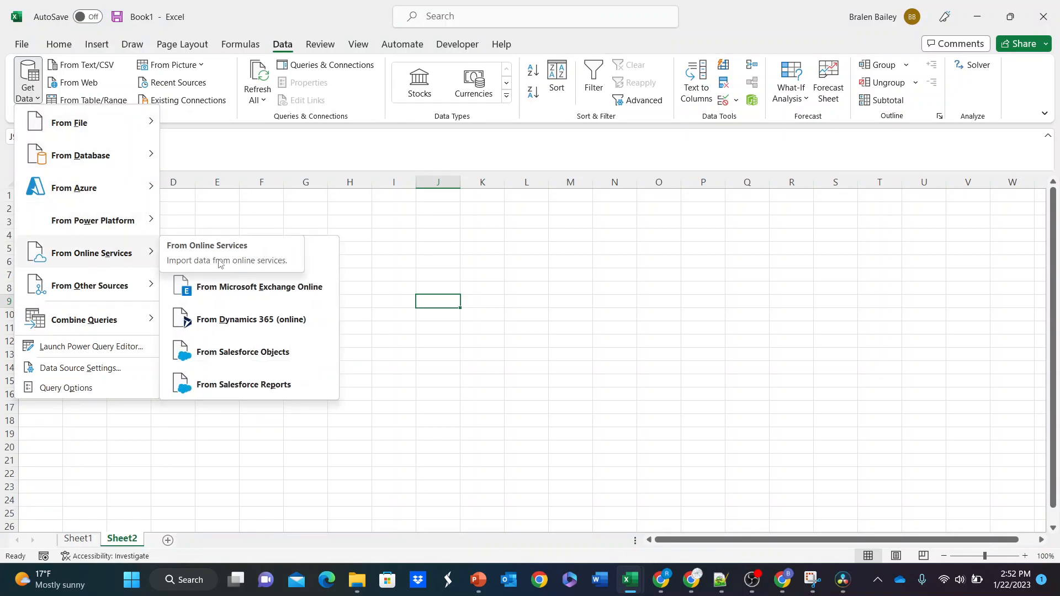
click(317, 258)
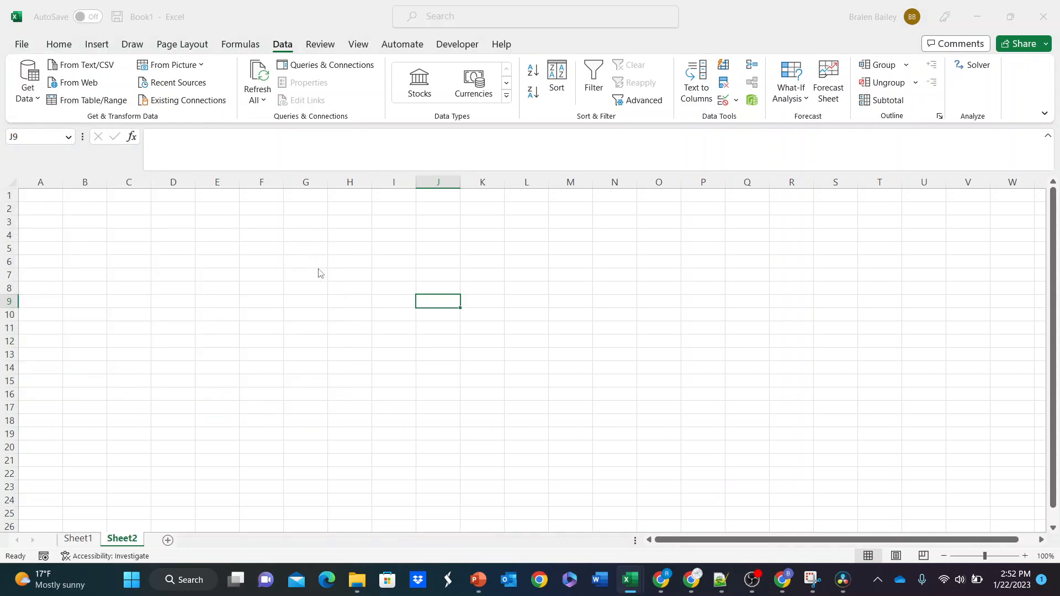
drag(501, 197, 535, 222)
click(400, 270)
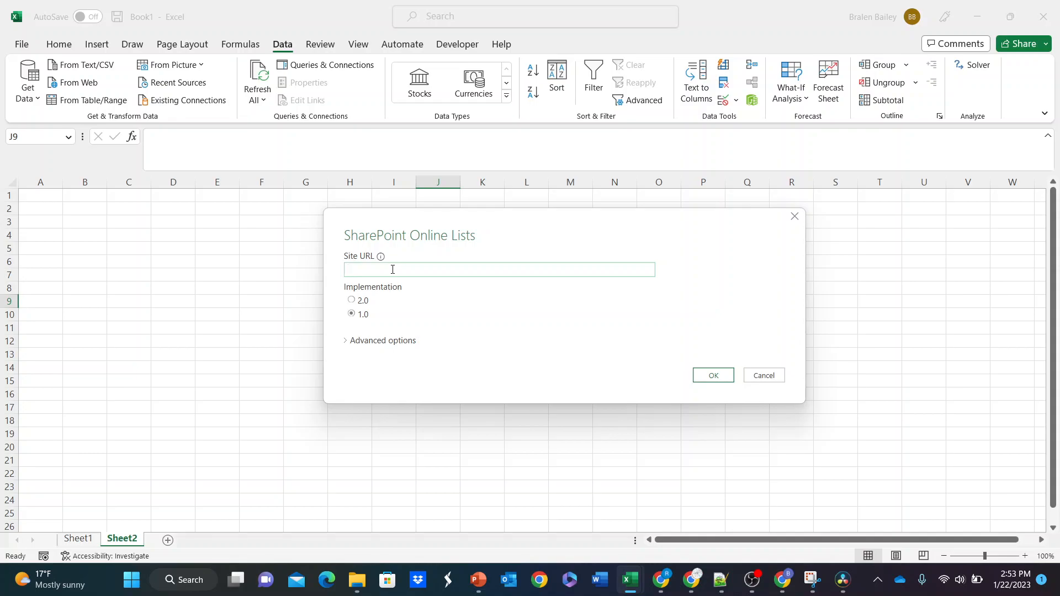
text(yahoo.com)
text(/formsLibrary)
drag(445, 270, 389, 271)
click(349, 271)
text(hatt)
key(BackSpace)
key(Right)
text(ps://)
click(471, 274)
Step: Switch to the Chrome article and examine the sitename, listname and baseurl lines in the Query Version code
click(776, 579)
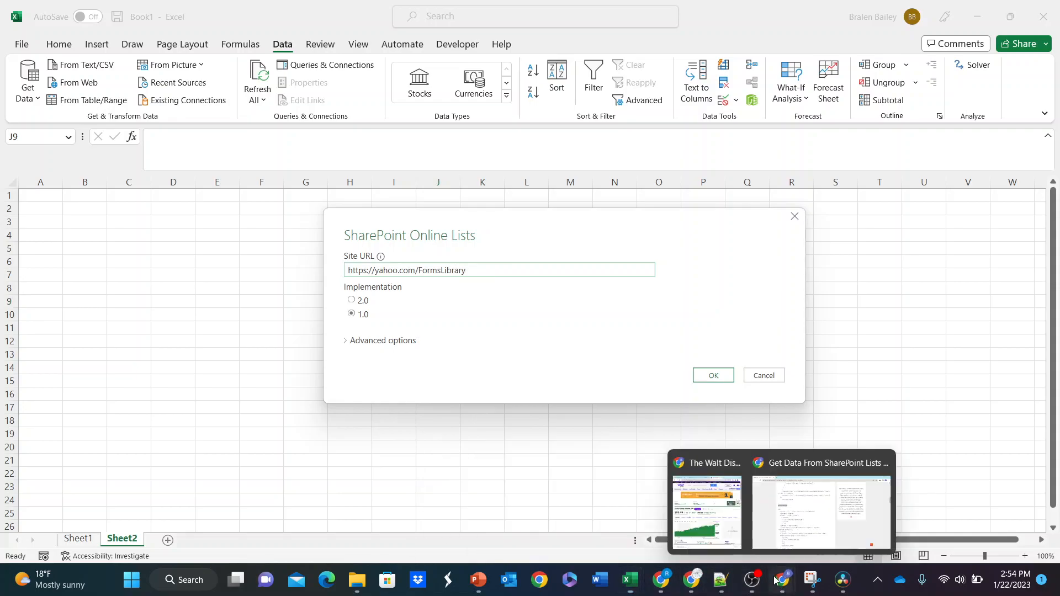
click(807, 516)
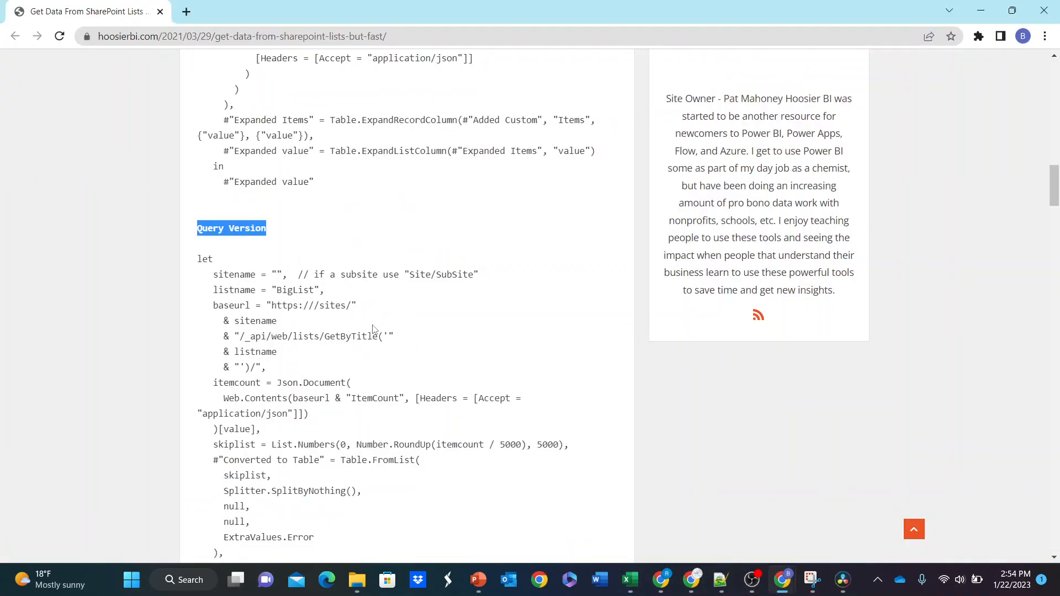
scroll(372, 333, down, 1)
drag(213, 208, 360, 243)
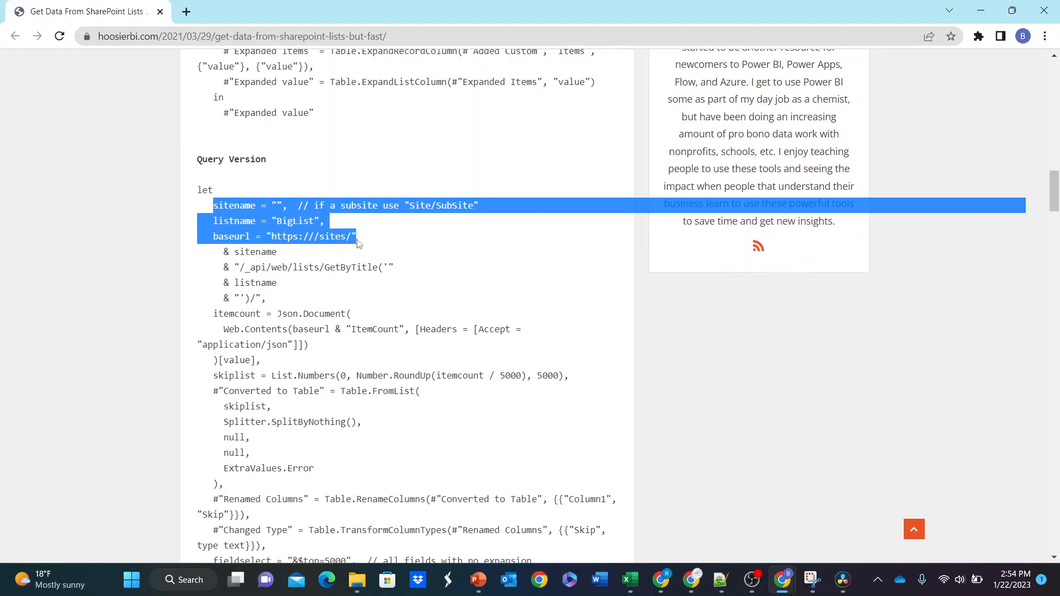
click(371, 240)
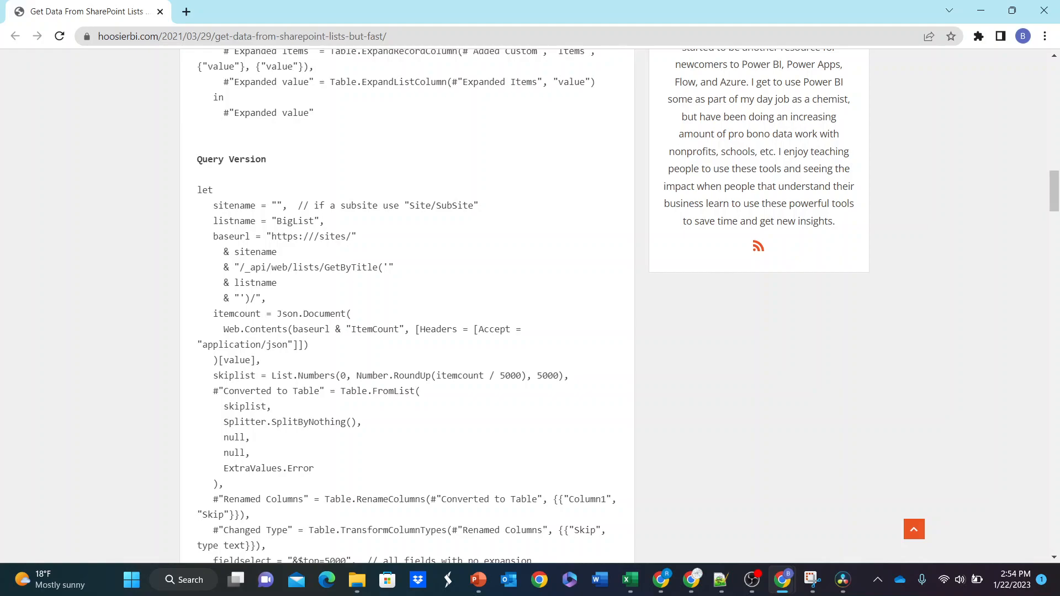
key(super+d)
key(super+d)
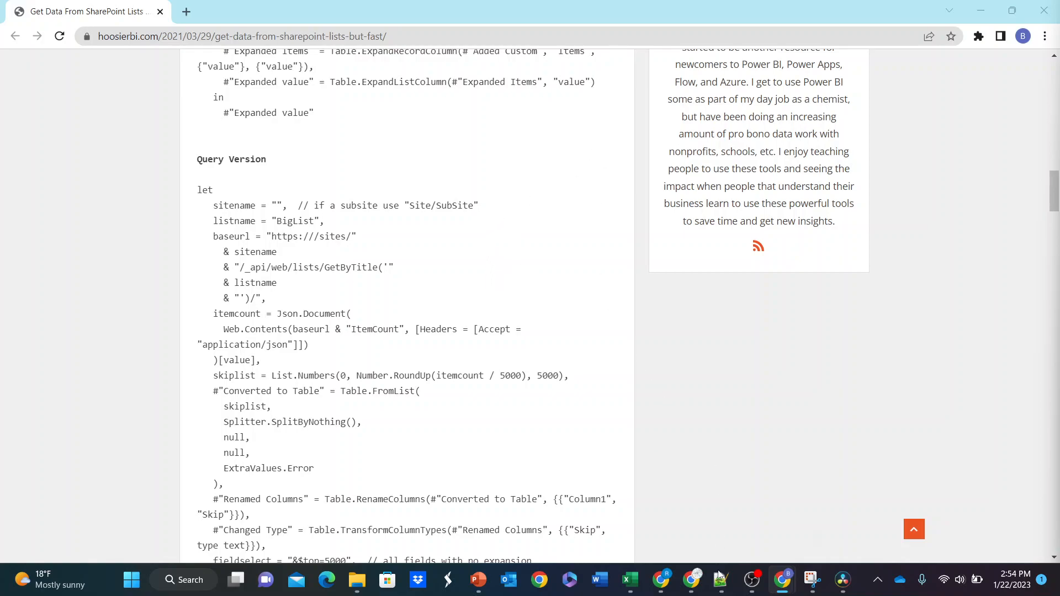
Step: Return to the Book1 workbook in Excel and cancel the SharePoint Online list import
mouse_move(631, 580)
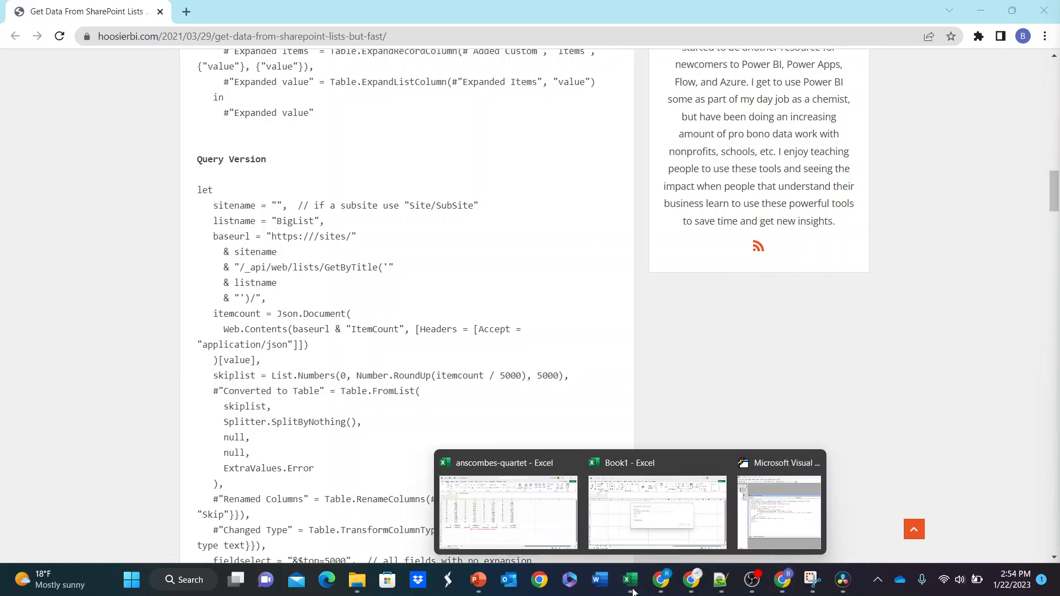
click(672, 513)
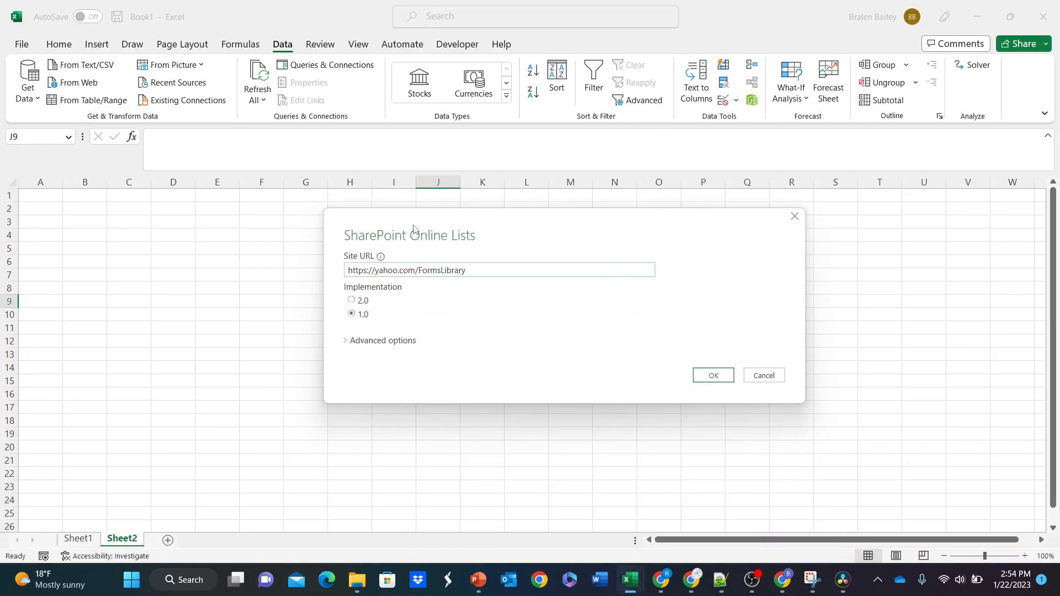
drag(345, 235, 326, 226)
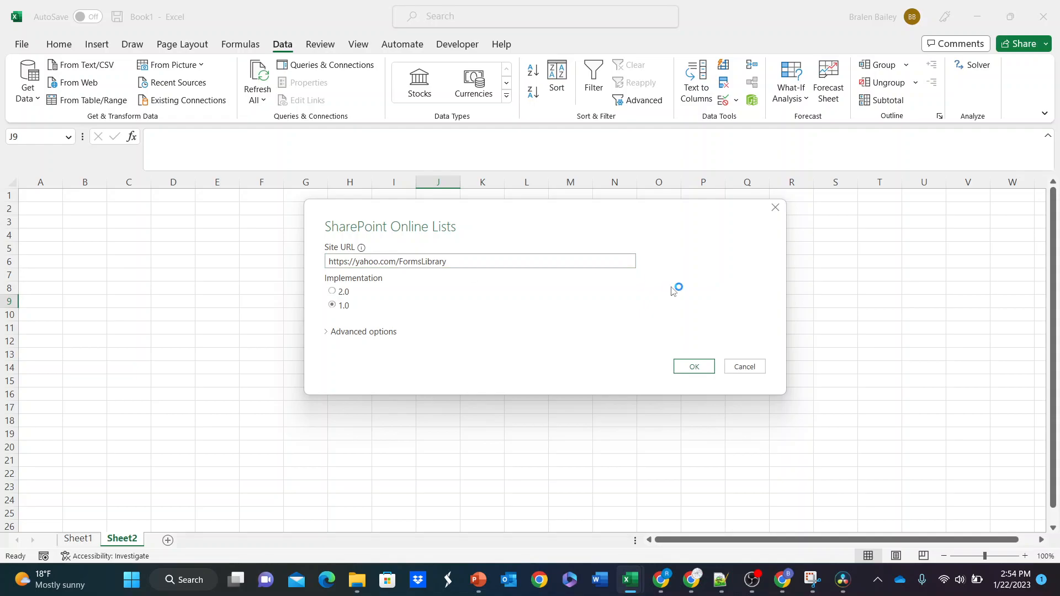
click(742, 375)
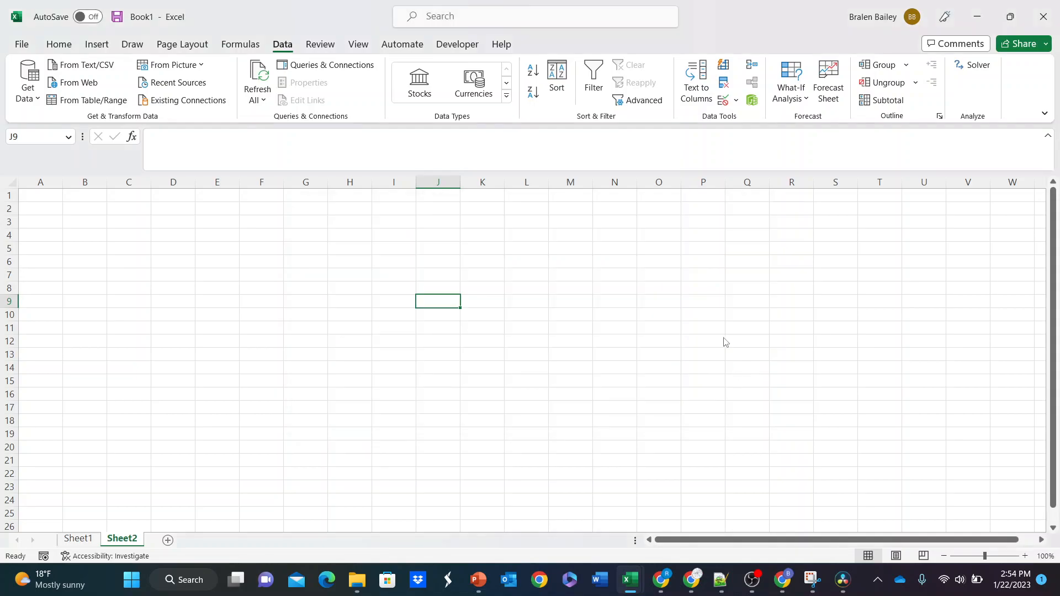
click(79, 83)
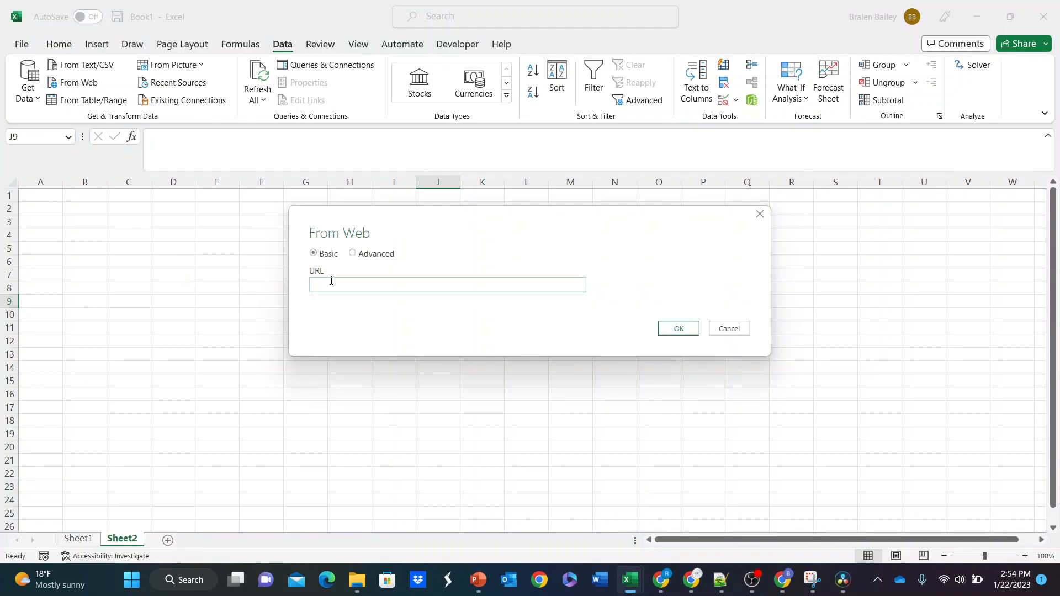
text(https://finance.yahoo.com/quote/DIS?p=DIS&.tsrc=fin-srch)
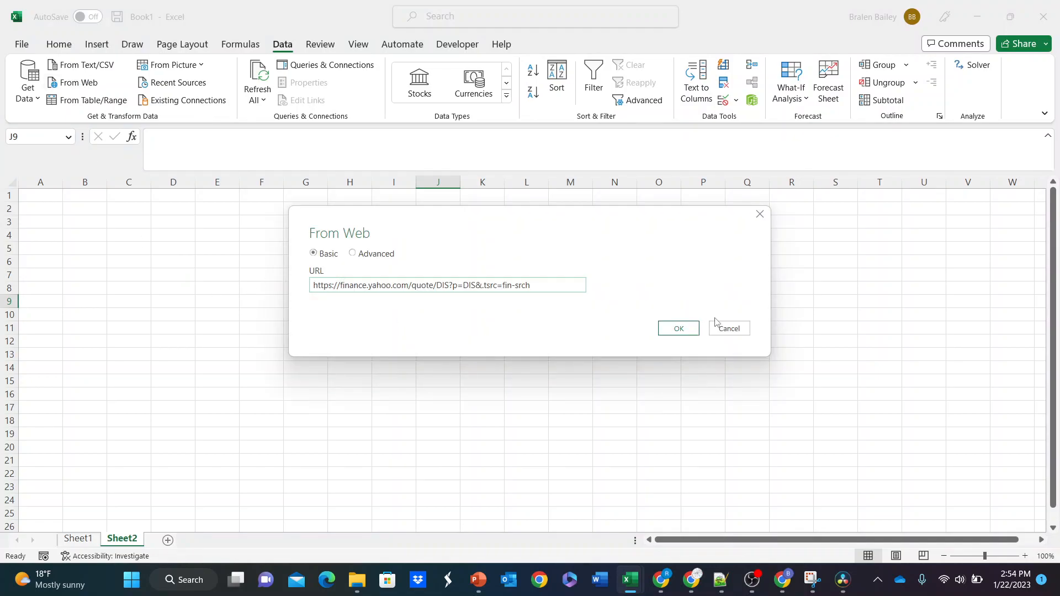
click(691, 330)
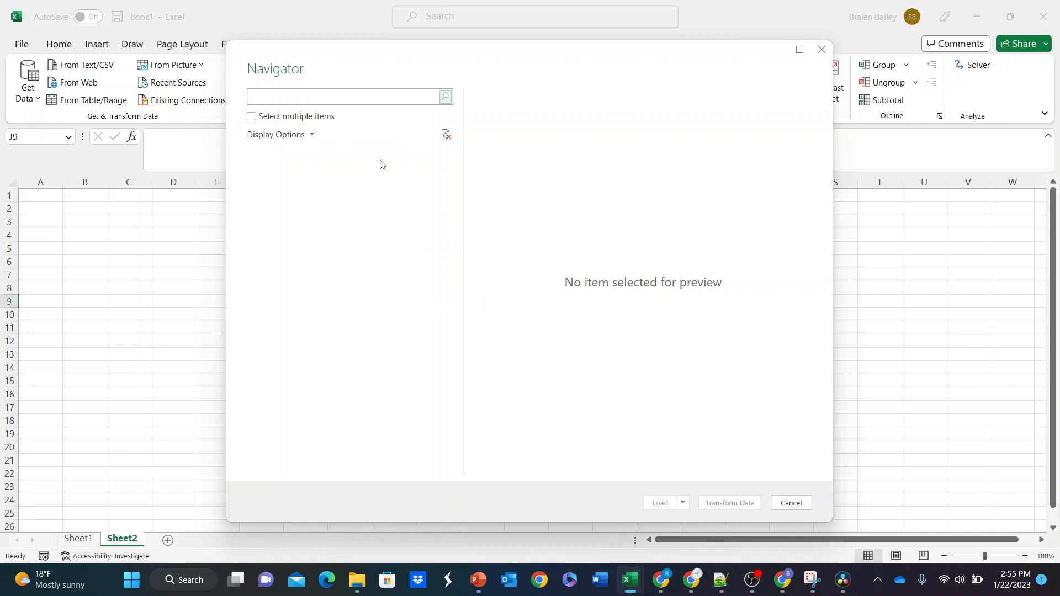
drag(521, 61, 620, 82)
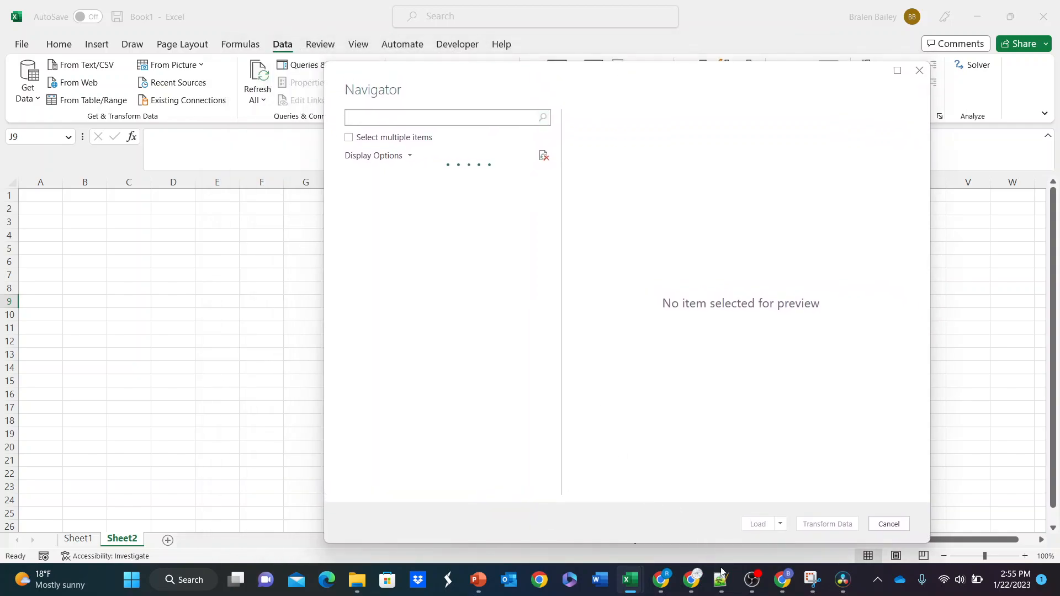
Step: Switch to the Chrome article, highlight the list name BigList in the Query Version code, and minimize the browser
mouse_move(779, 584)
click(774, 506)
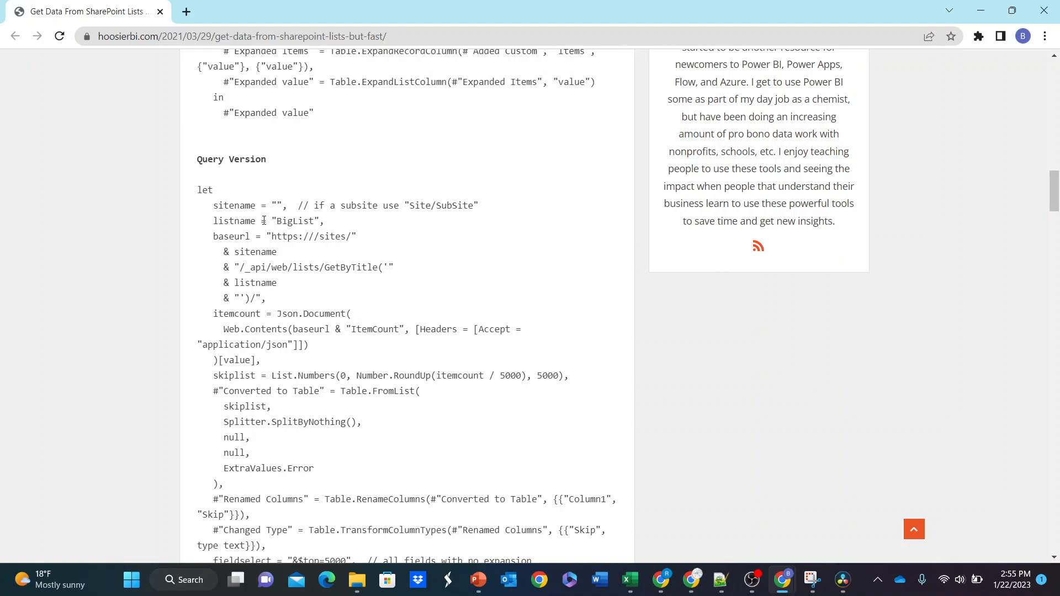
drag(278, 221, 314, 221)
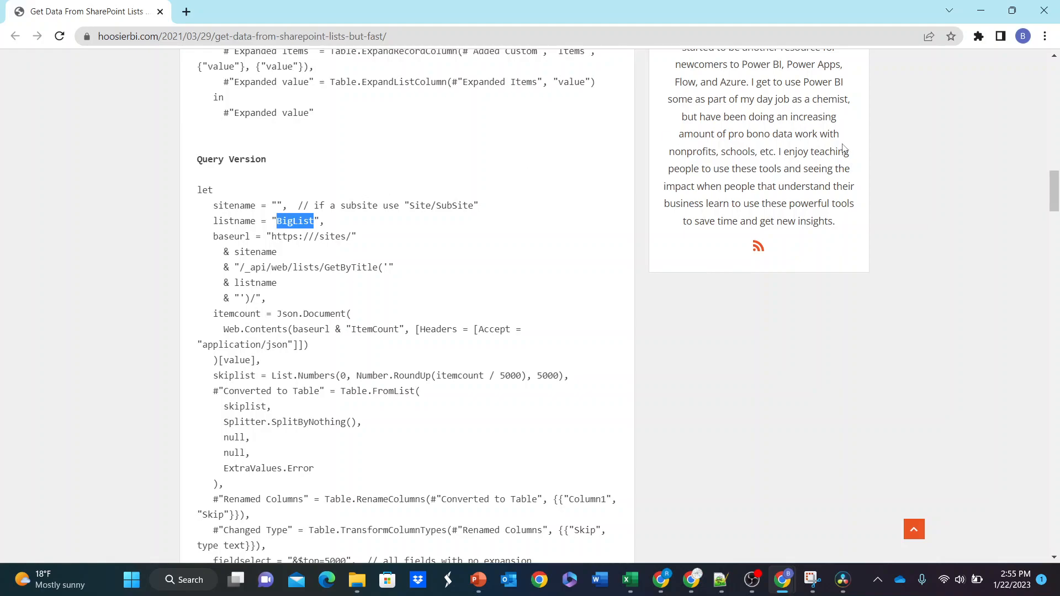
click(981, 10)
Step: Select Table 0 from the Yahoo Finance page in the Navigator to preview it
drag(633, 80, 570, 67)
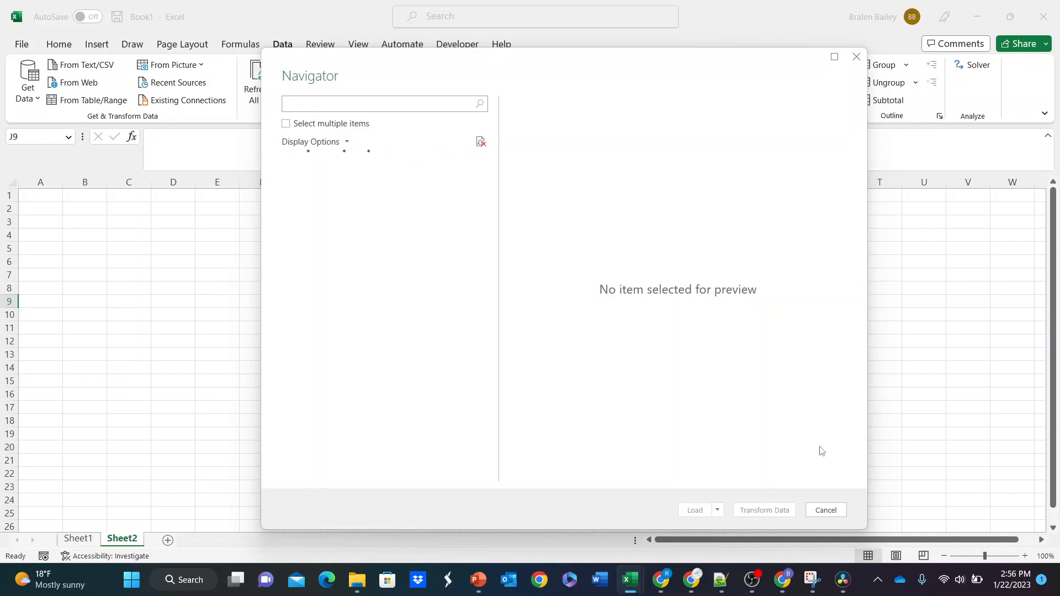
mouse_move(753, 588)
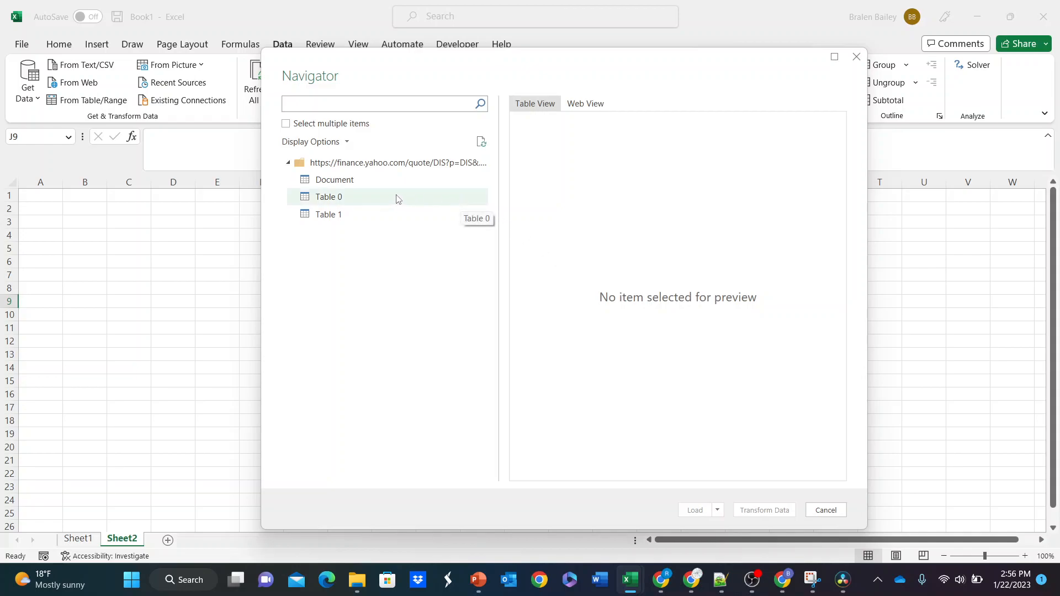
click(336, 199)
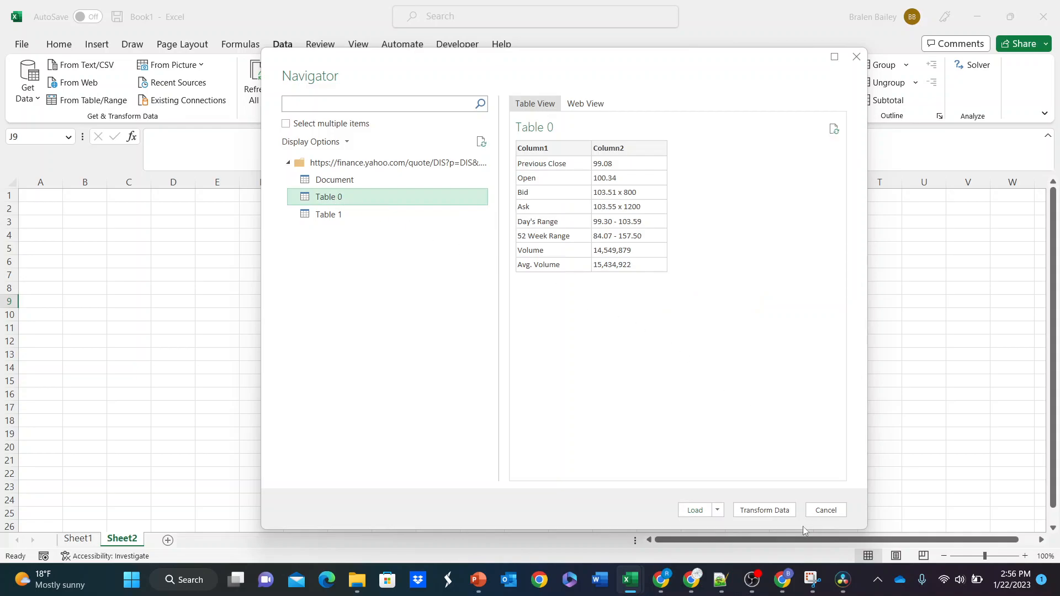
Step: Open Table 0 for transformation and clear all of its query code in the Advanced Editor
mouse_move(783, 580)
click(764, 510)
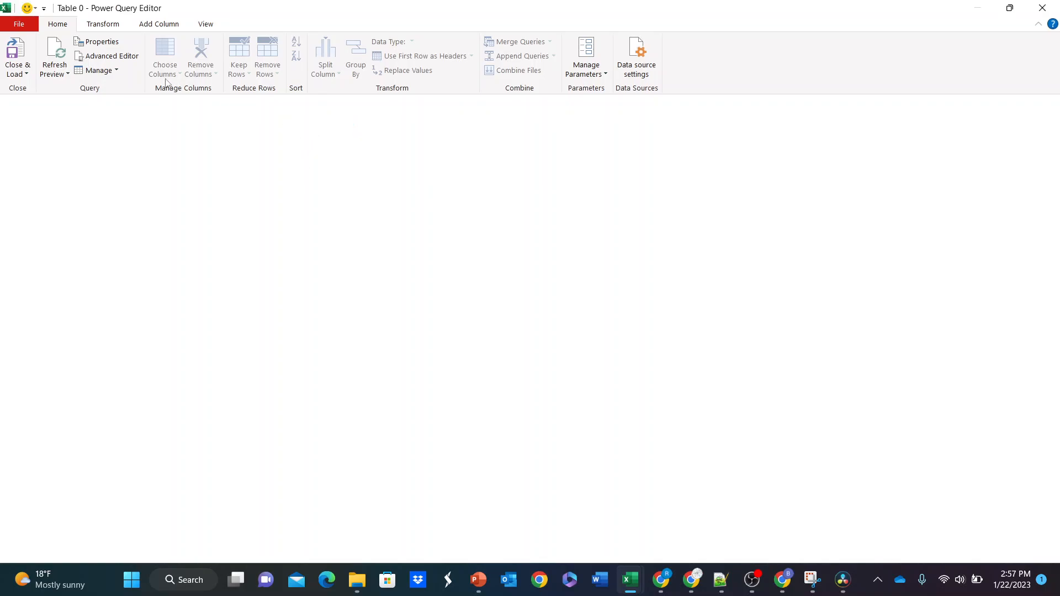
click(114, 56)
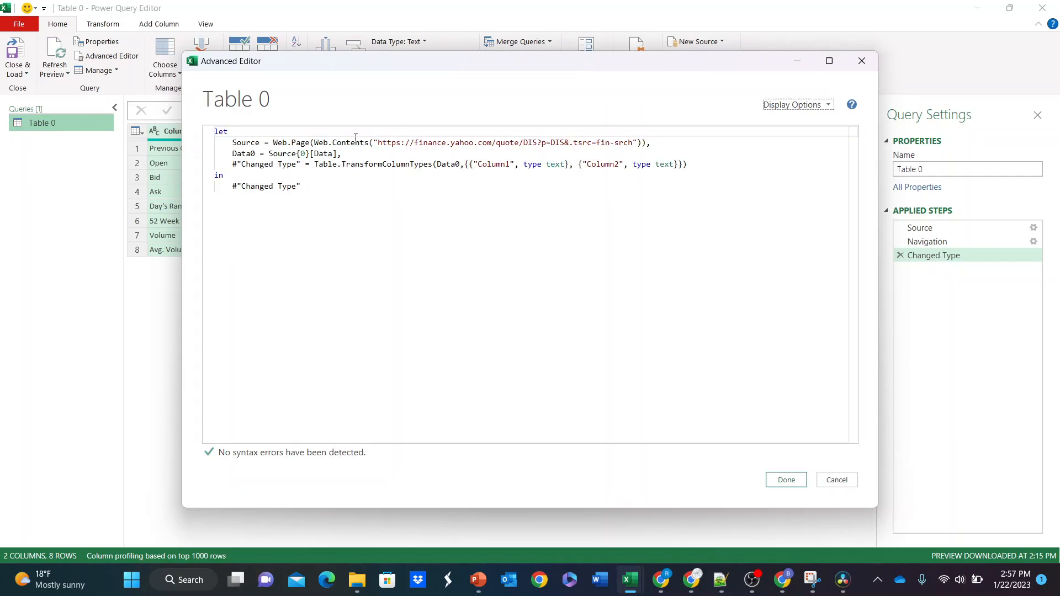
key(ctrl+a)
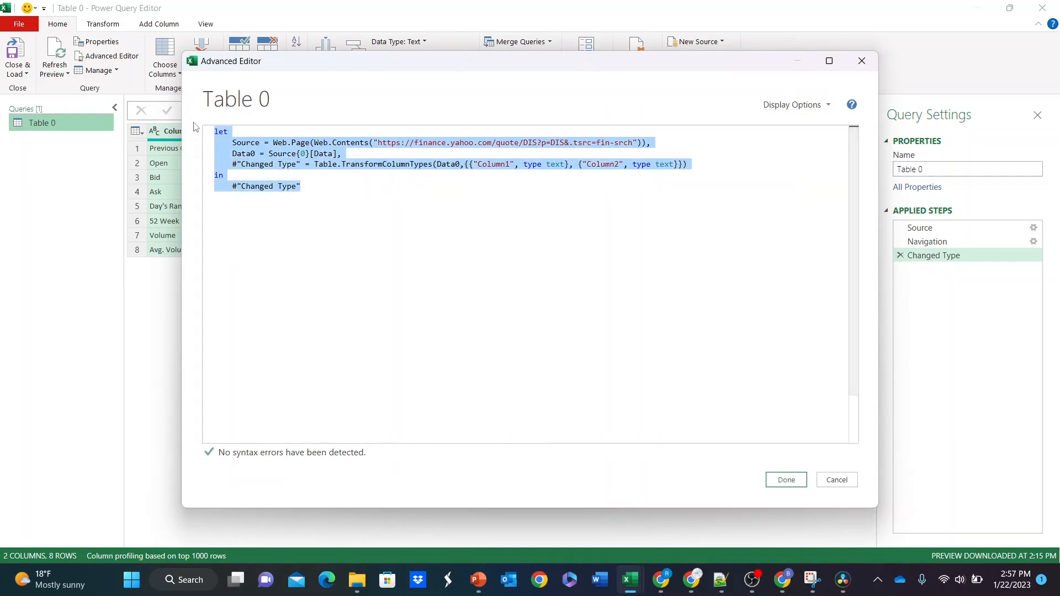
key(Delete)
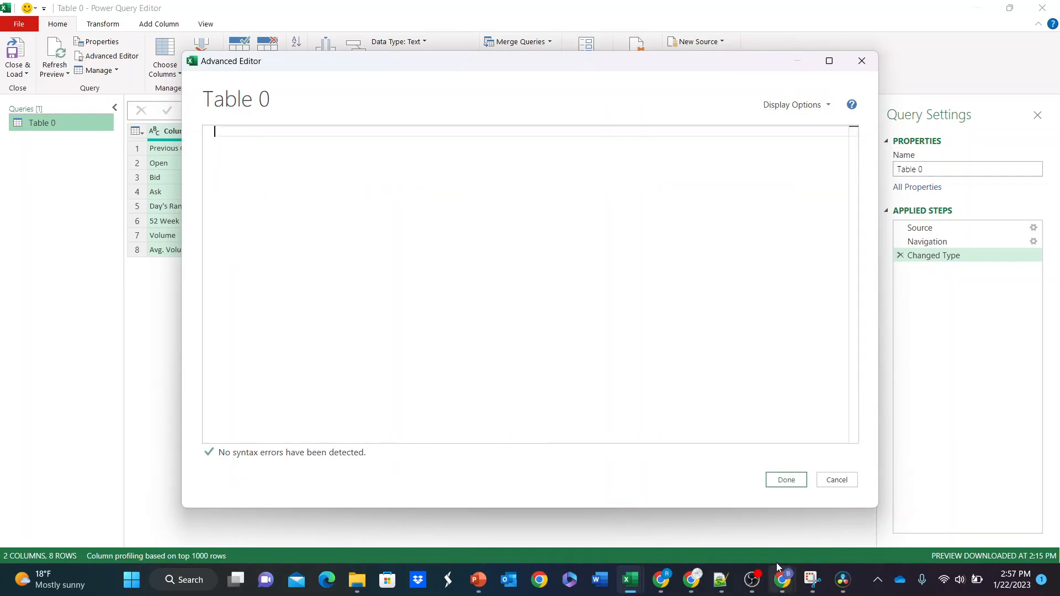
Step: Copy the entire Query Version code from the Chrome article and paste it into Table 0's Advanced Editor in Excel
click(788, 536)
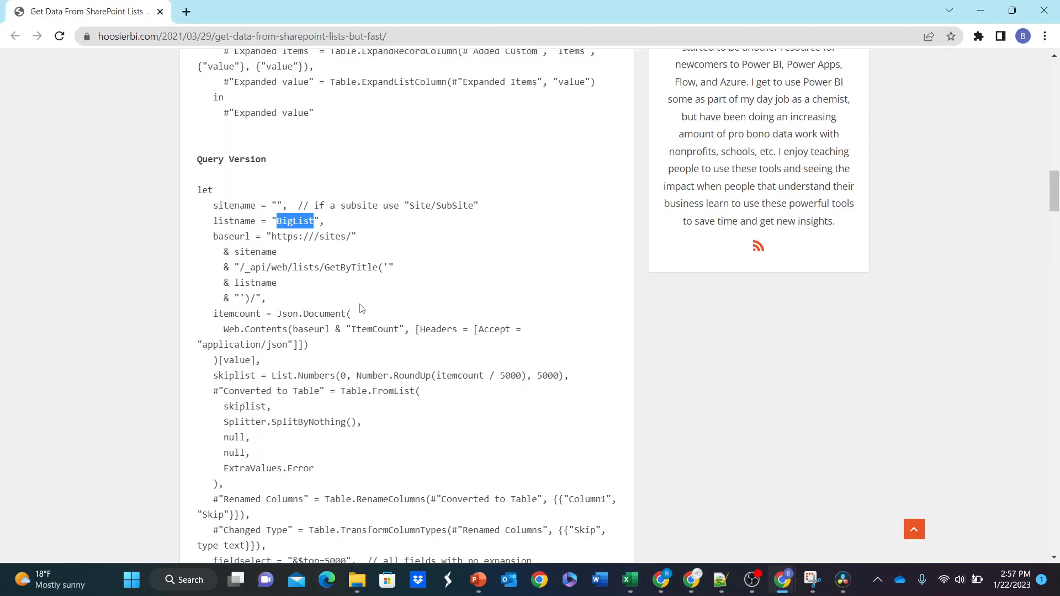
drag(196, 190, 319, 284)
scroll(348, 442, down, 10)
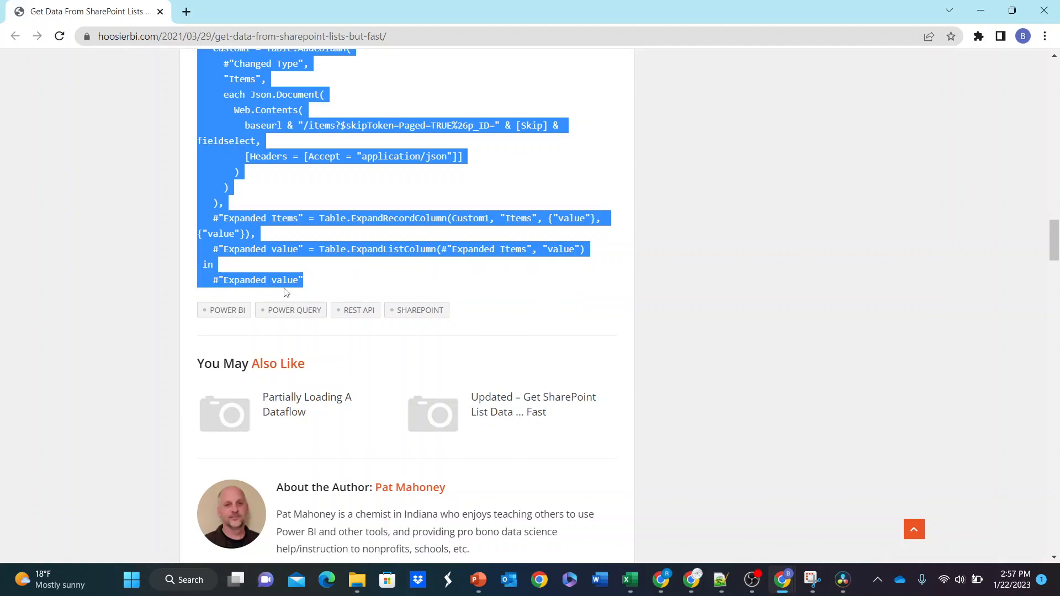
mouse_move(724, 584)
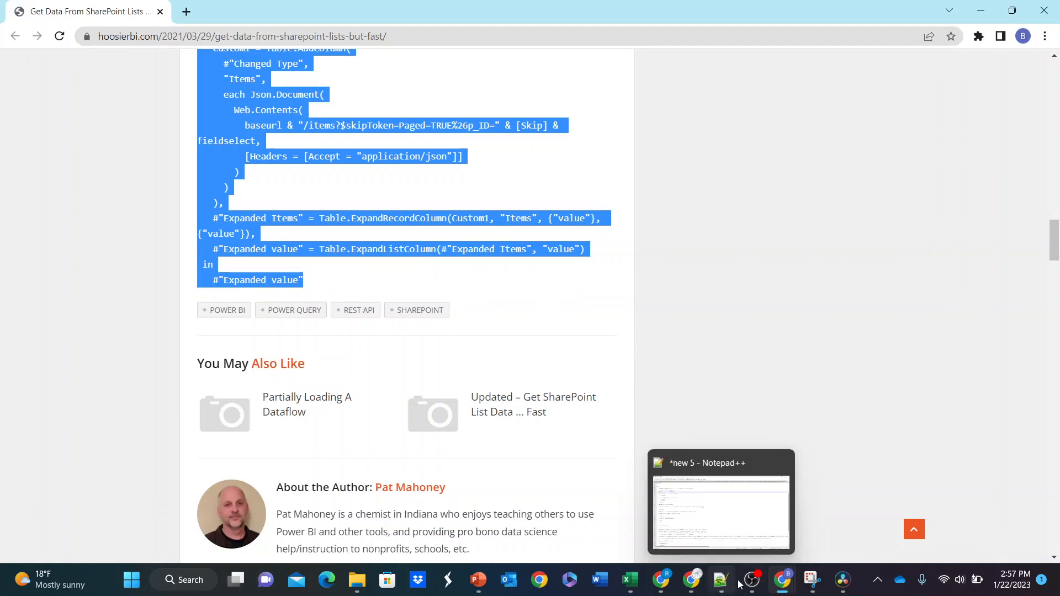
mouse_move(631, 583)
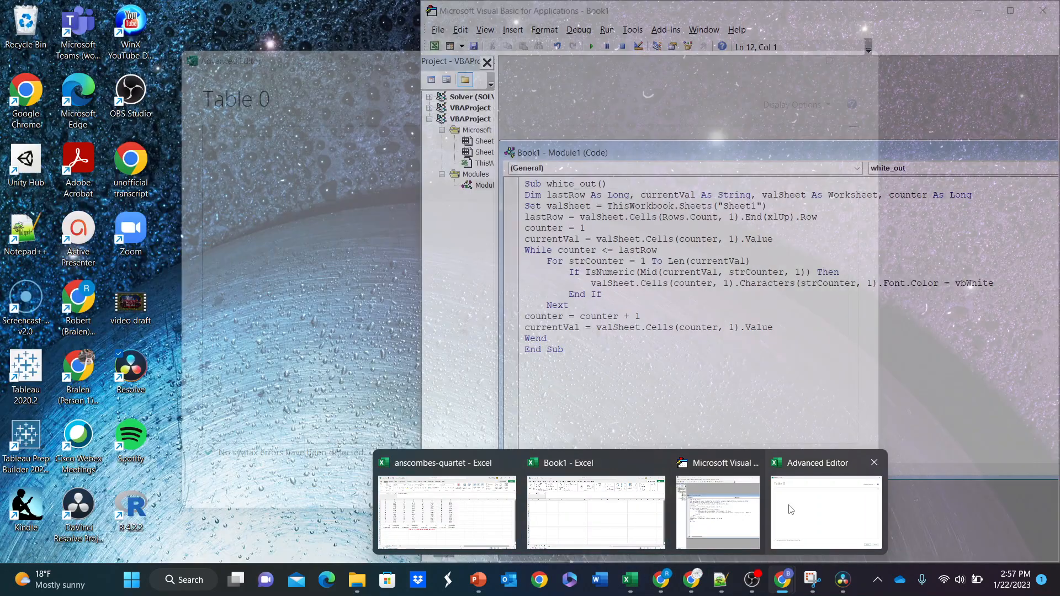
click(826, 512)
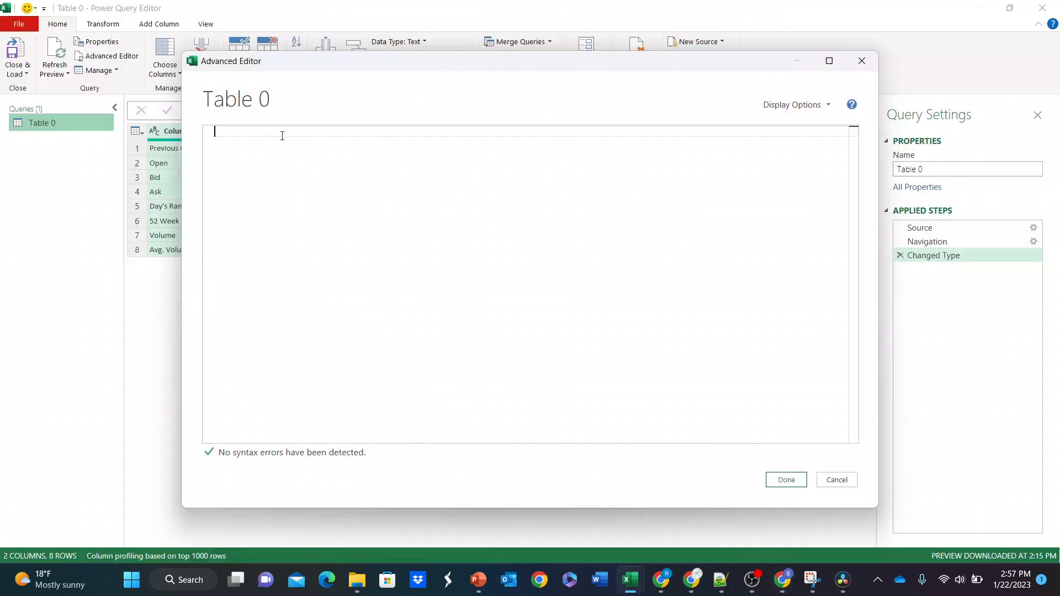
key(ctrl+v)
scroll(375, 279, up, 10)
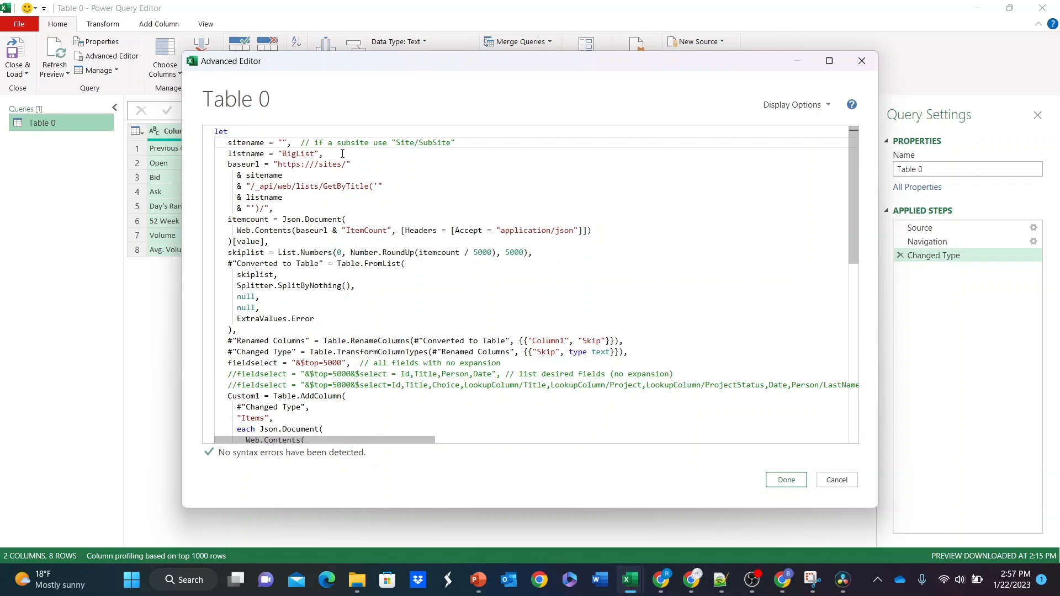
text(https)
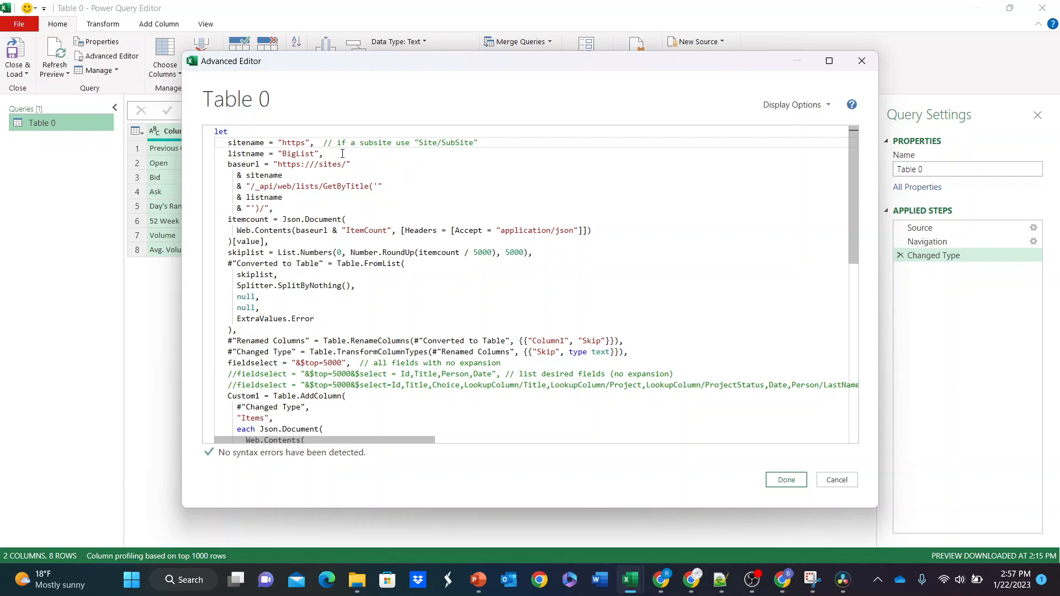
text(:)
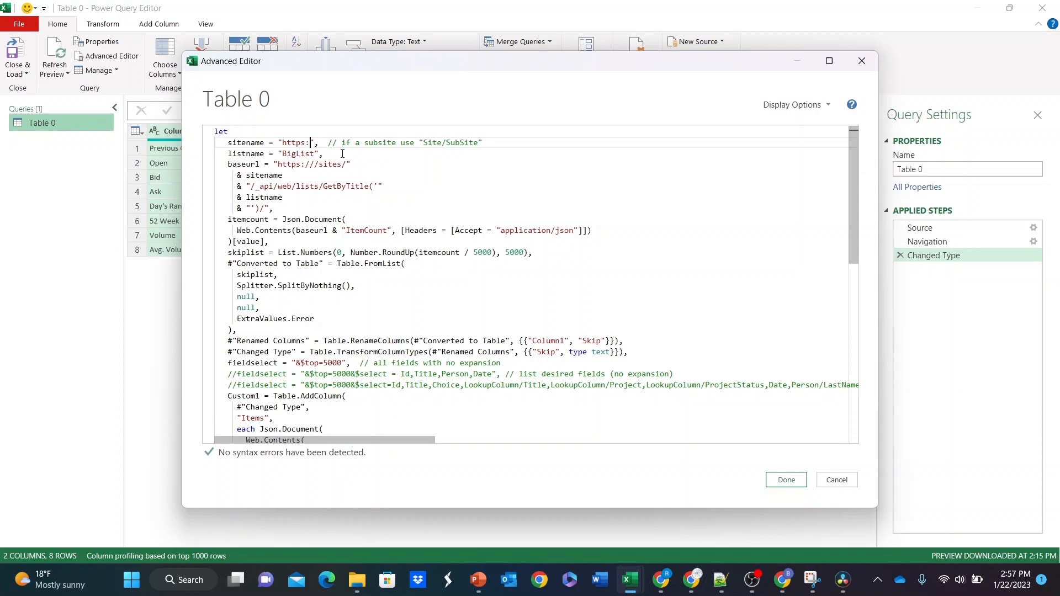
text(//)
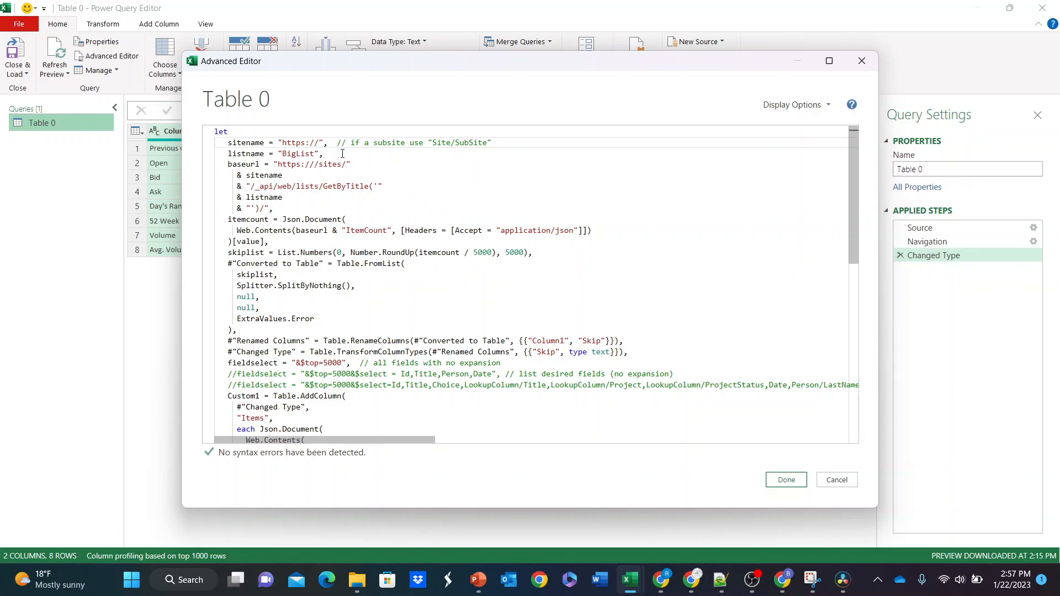
text(yahoo.c)
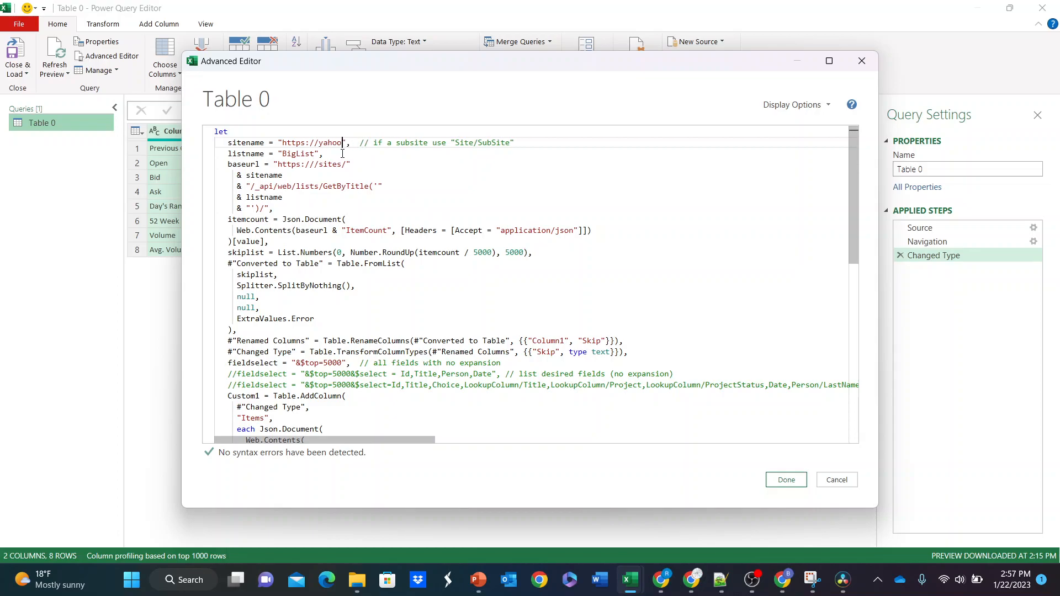
text(om/)
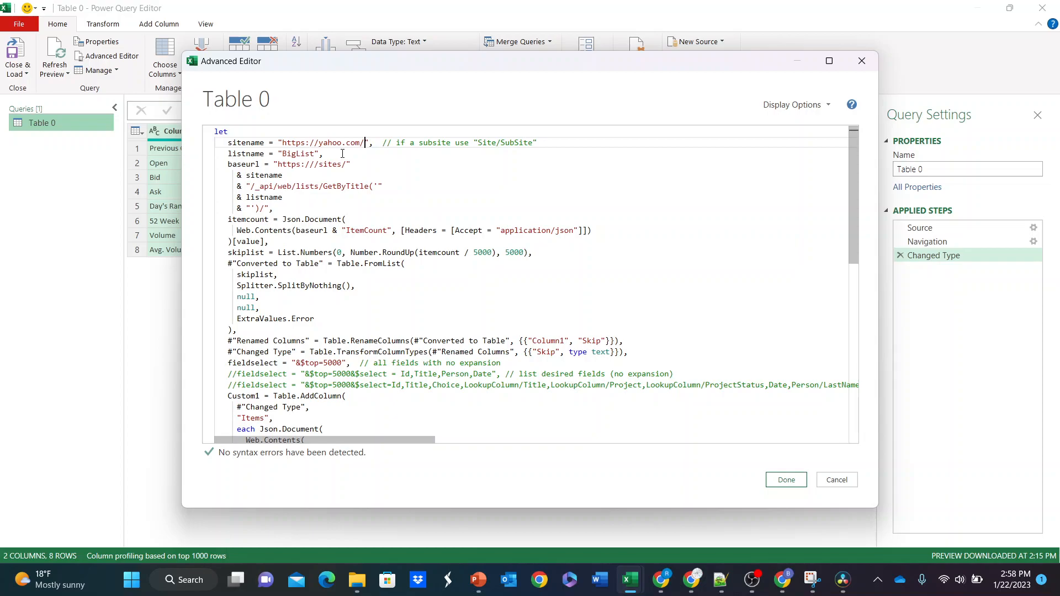
Step: Replace the listname value BigList in the query code with "Table 0"
click(342, 154)
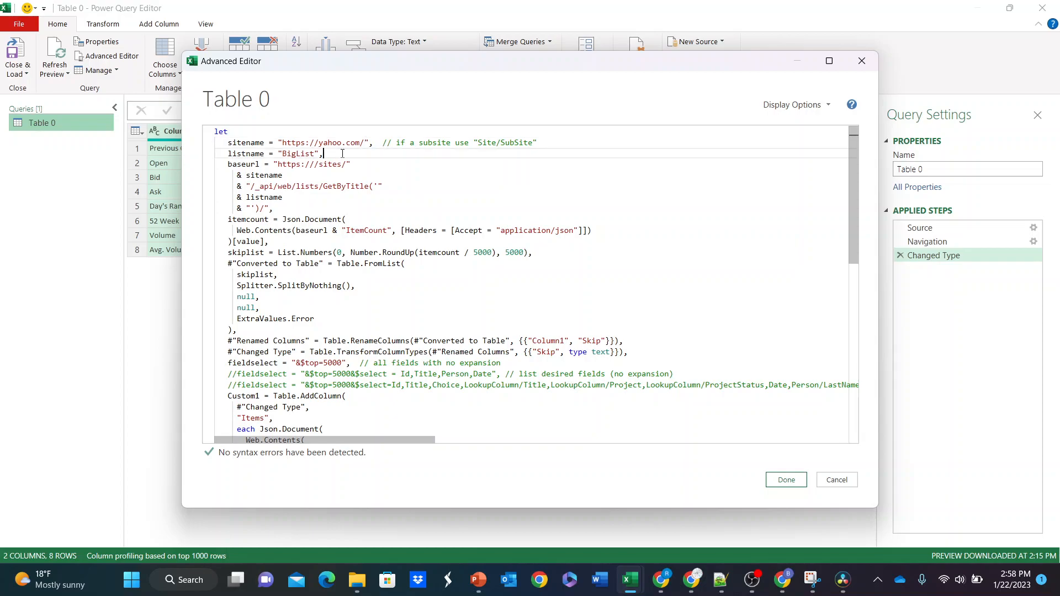
key(Left)
key(Left)
key(Left)
key(shift+Left)
key(shift+Left)
key(shift+Left)
key(shift+Left)
key(shift+Left)
key(shift+Left)
key(shift+Left)
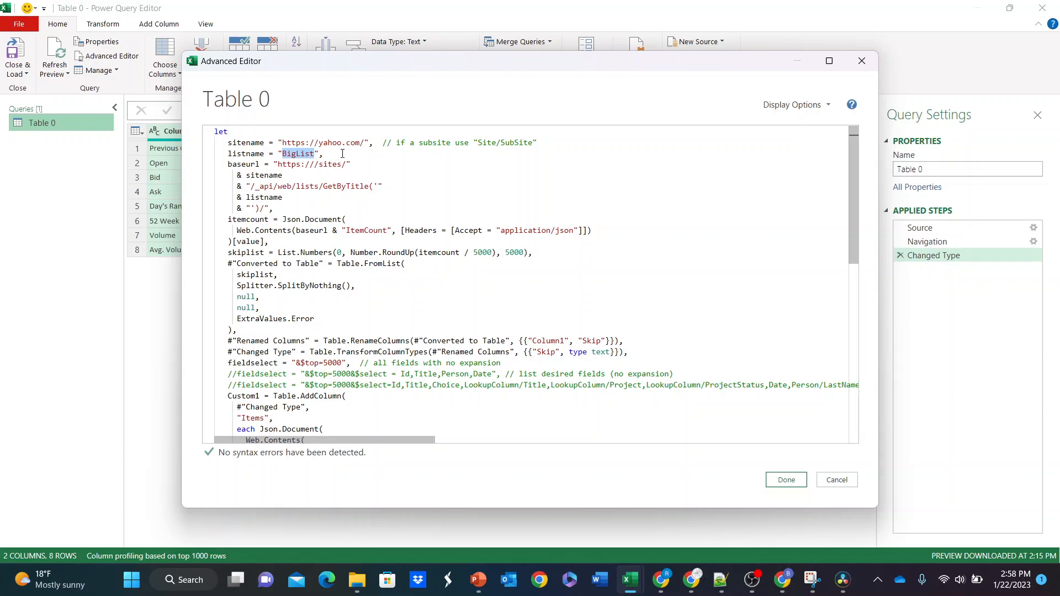
text(Table 0)
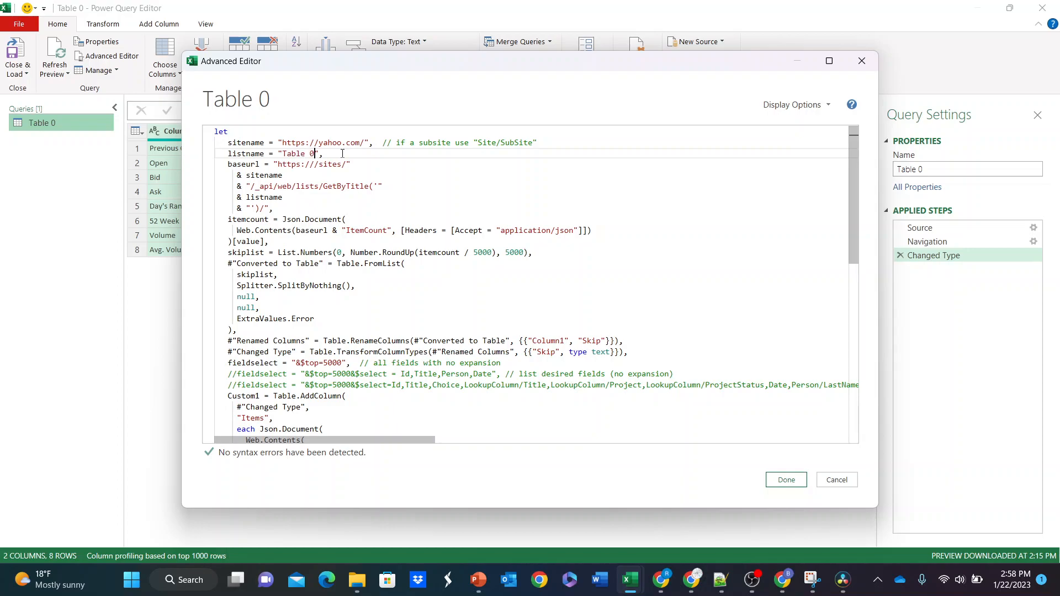
key(Up)
key(Right)
key(Right)
key(Right)
key(Right)
key(Right)
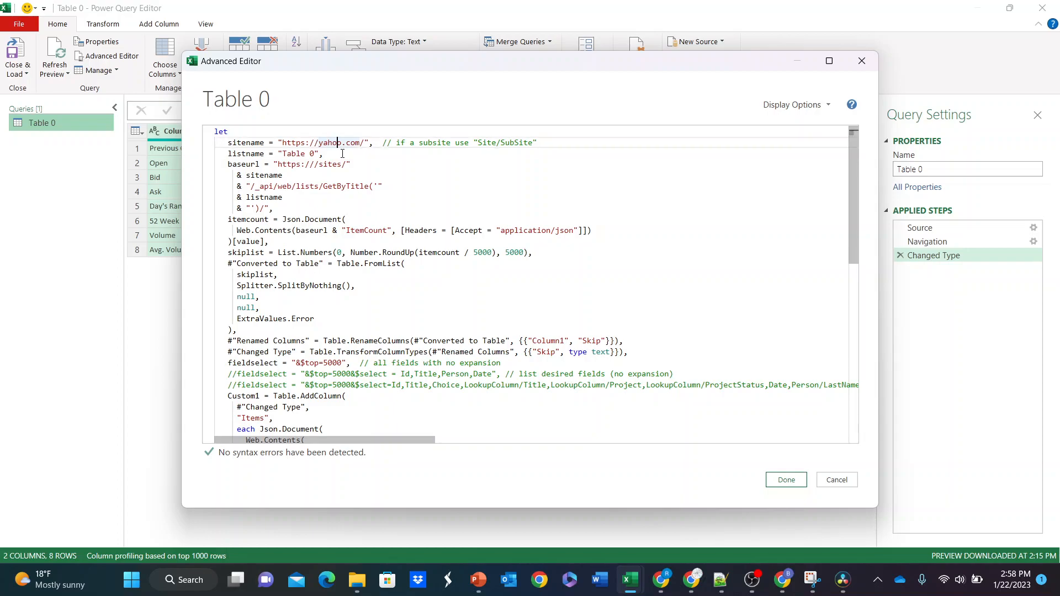
key(Right)
key(Right)
key(Right)
key(Right)
key(Right)
key(shift+Left)
key(shift+Left)
key(shift+Left)
key(shift+Left)
key(shift+Left)
key(shift+Left)
key(shift+Left)
key(shift+Left)
key(shift+Left)
key(shift+Left)
key(shift+Left)
key(shift+Left)
key(shift+Left)
key(shift+Left)
key(shift+Left)
key(shift+Left)
key(shift+Left)
key(shift+Left)
key(ctrl+c)
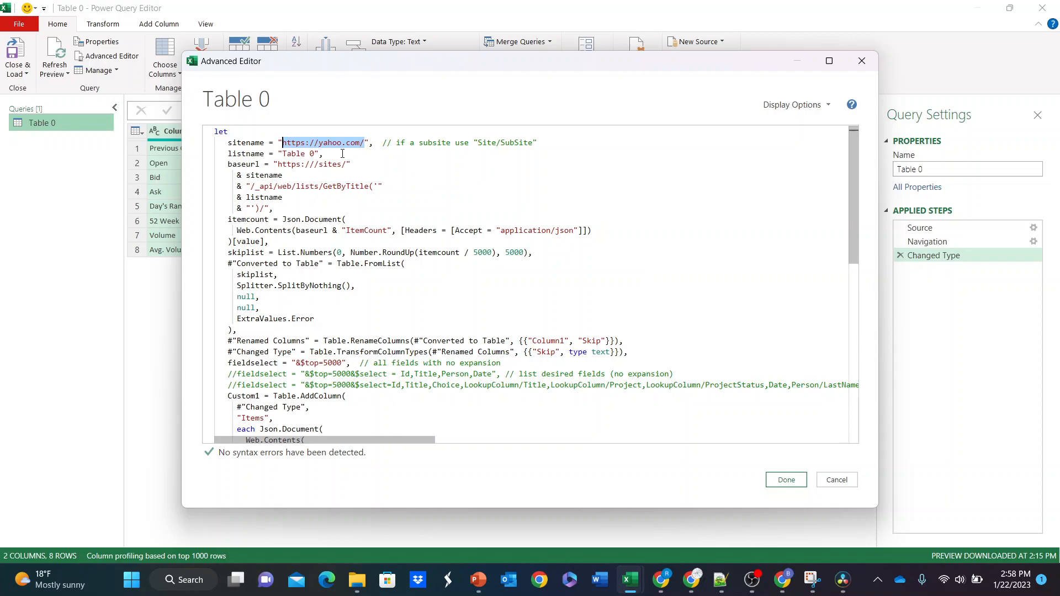
key(Delete)
key(Down)
key(Down)
key(Right)
key(Right)
key(Right)
key(Right)
key(Right)
key(Right)
key(Right)
key(Right)
key(Right)
key(Right)
key(Right)
key(Right)
key(Right)
key(Delete)
key(BackSpace)
key(BackSpace)
key(BackSpace)
key(BackSpace)
key(BackSpace)
key(BackSpace)
key(BackSpace)
key(BackSpace)
key(BackSpace)
key(BackSpace)
key(BackSpace)
key(BackSpace)
key(BackSpace)
key(BackSpace)
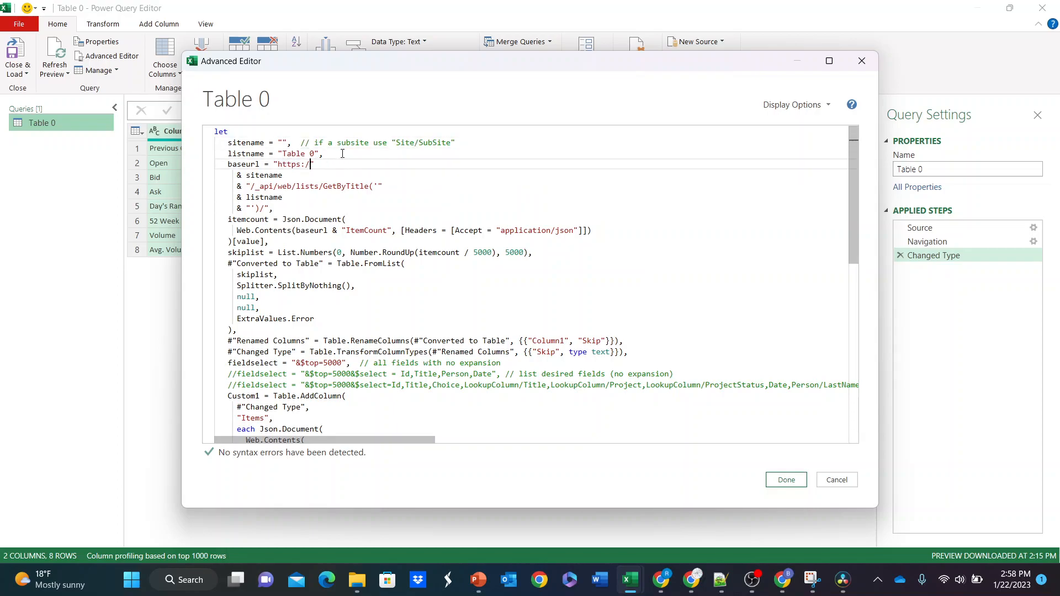
key(ctrl+v)
Step: Set the sitename value in the query code to "FormsLibrary"
key(Up)
key(Up)
key(Left)
key(Left)
key(Left)
key(Left)
key(Left)
key(Left)
key(Left)
key(Left)
key(Left)
key(Left)
key(Left)
key(Left)
key(Left)
key(Left)
key(Left)
text(FormsLibrary)
click(342, 154)
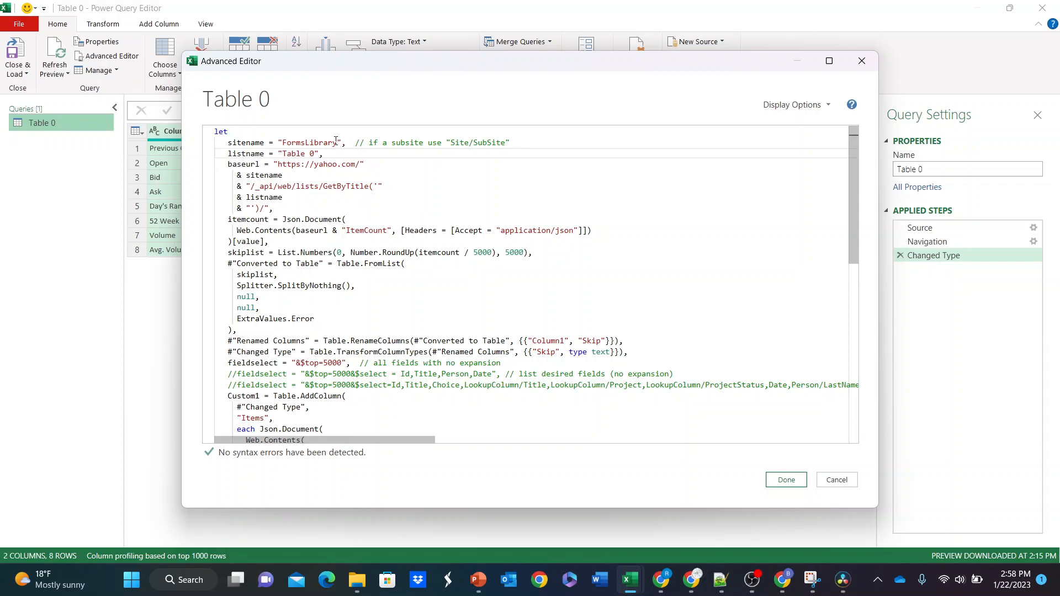
Step: Comment out the all-fields fieldselect line and uncomment the line that lists desired fields without expansion
scroll(327, 133, down, 2)
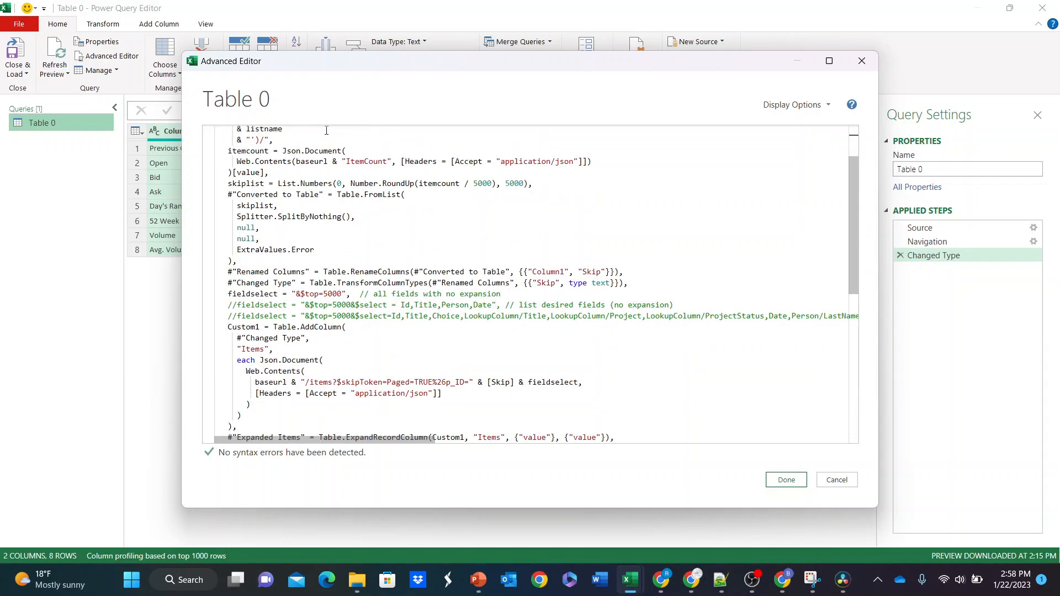
mouse_move(238, 305)
mouse_down()
mouse_move(222, 306)
mouse_move(226, 316)
mouse_up()
click(254, 298)
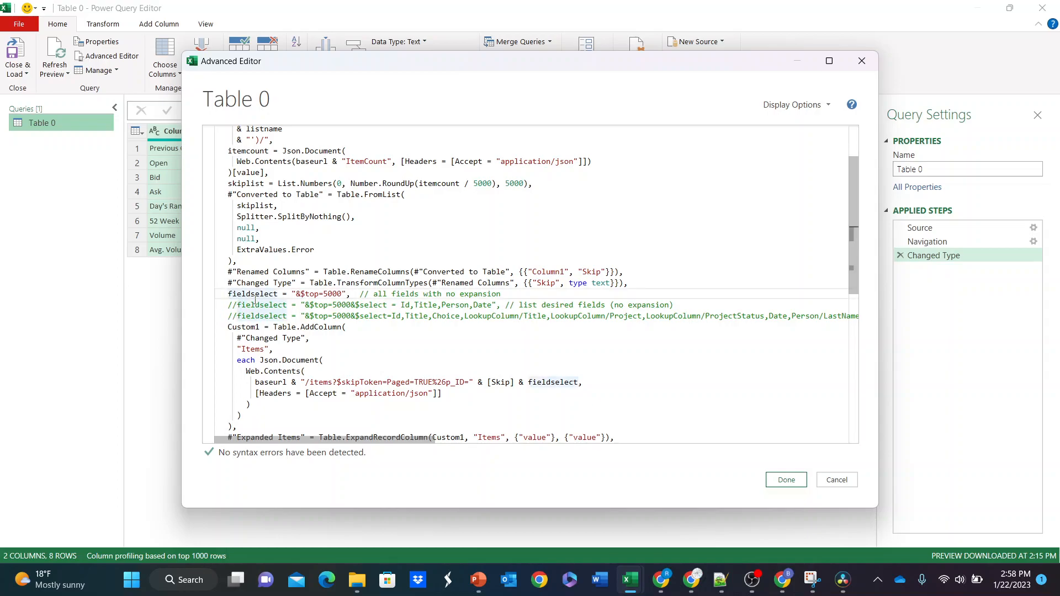
text(//)
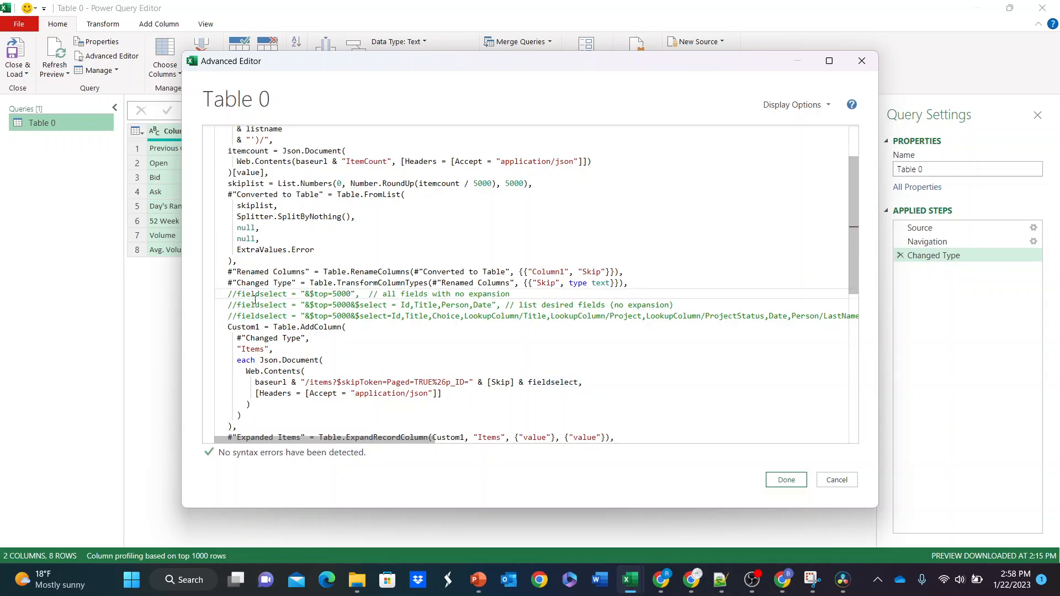
key(Down)
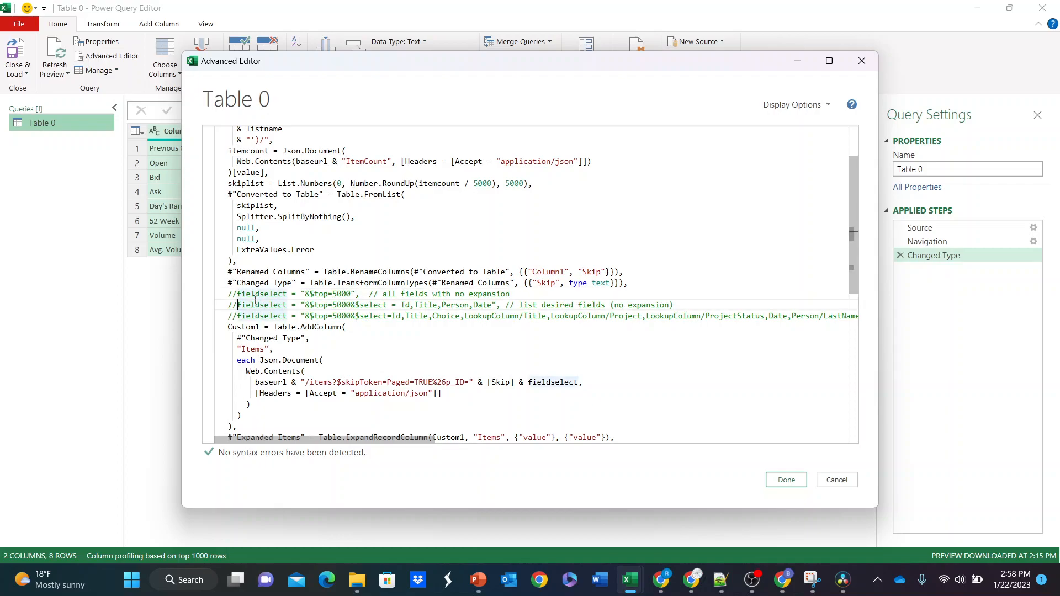
key(BackSpace)
key(BackSpace)
Step: Highlight the field names Id,Title,Person,Date in the active fieldselect line
key(Right)
key(Right)
key(Right)
key(Right)
key(Right)
key(Right)
key(Right)
key(Right)
key(Right)
key(Right)
key(Right)
key(Right)
key(Right)
key(Right)
key(Right)
key(Right)
key(Right)
key(Right)
key(Right)
key(Right)
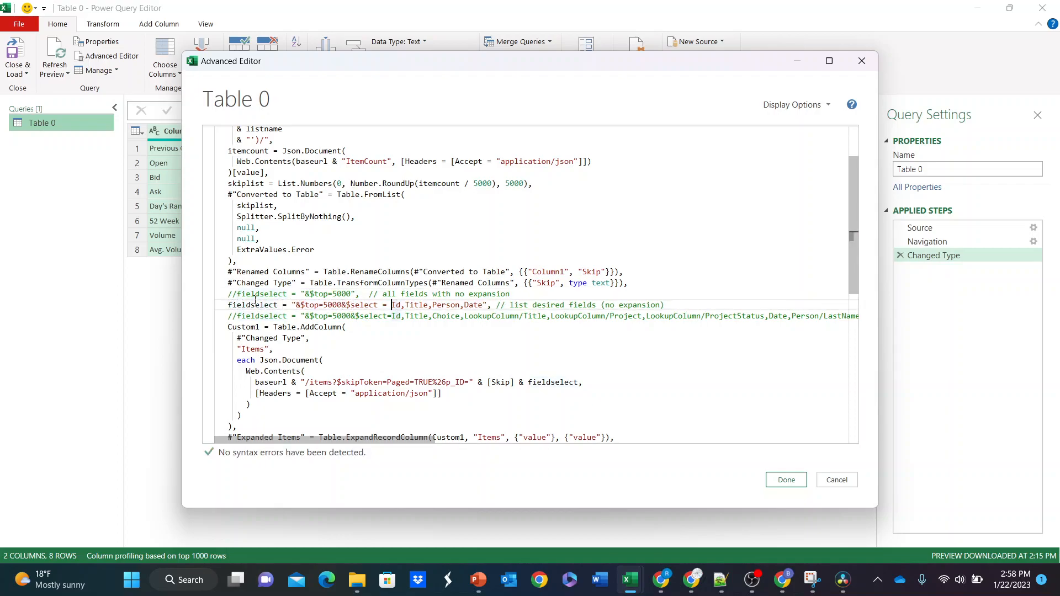
key(shift+Right)
key(shift+Right)
key(shift+Right)
key(shift+Right)
key(shift+Right)
key(shift+Right)
key(shift+Right)
key(shift+Right)
key(shift+Right)
key(shift+Right)
key(shift+Right)
key(shift+Right)
key(shift+Right)
key(shift+Right)
key(shift+Right)
key(shift+Right)
key(shift+Right)
key(shift+Right)
key(shift+Right)
key(shift+Right)
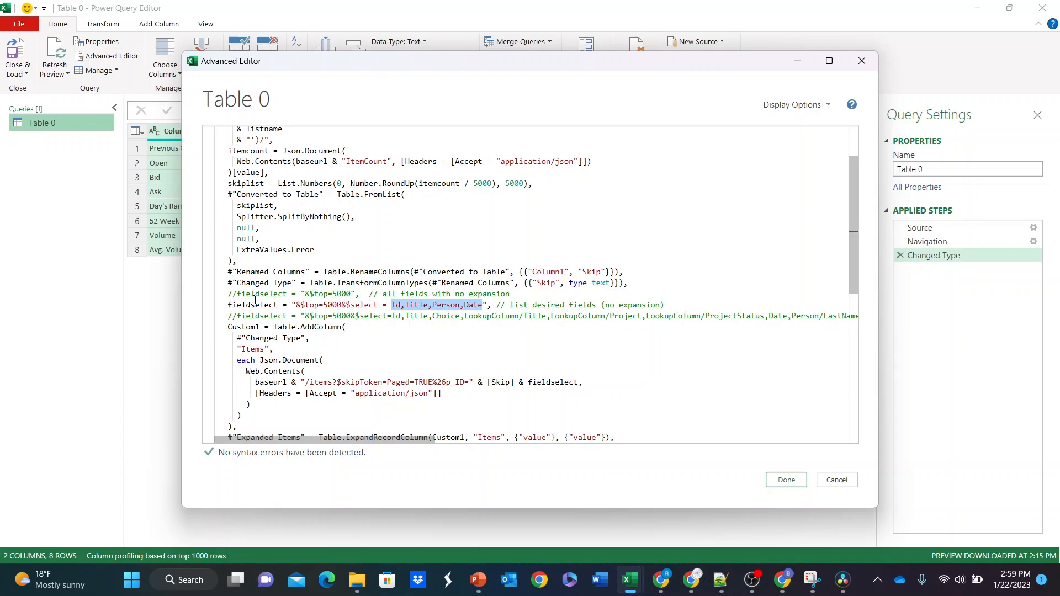
Step: Look over the expanded-fields line and the rest of the code, and apply the edited query
key(Down)
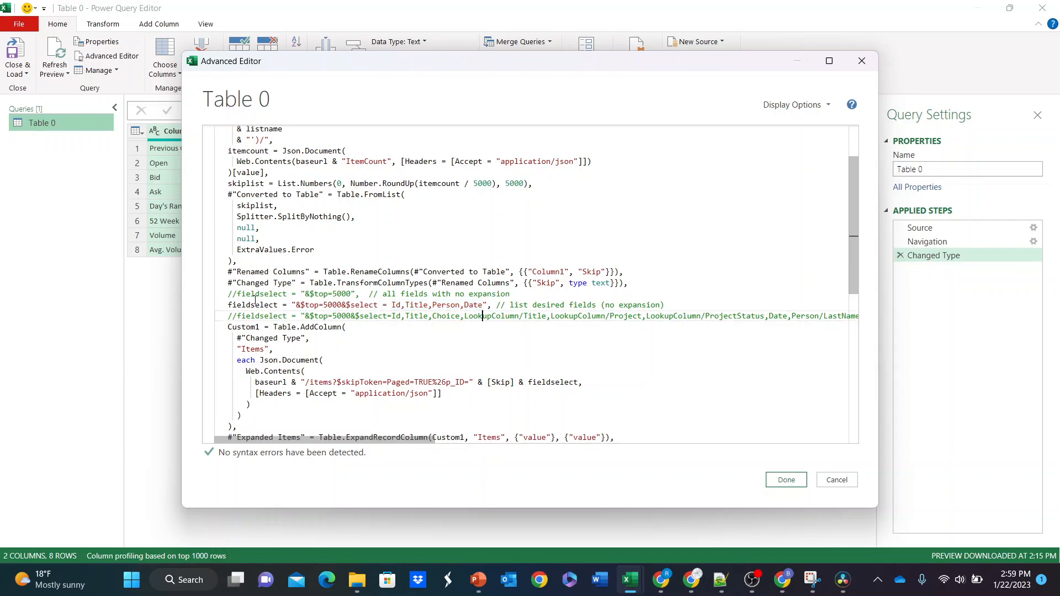
key(Left)
key(Left)
key(Left)
key(Left)
key(Left)
key(Left)
key(Left)
key(Left)
key(Left)
key(Left)
scroll(499, 276, down, 4)
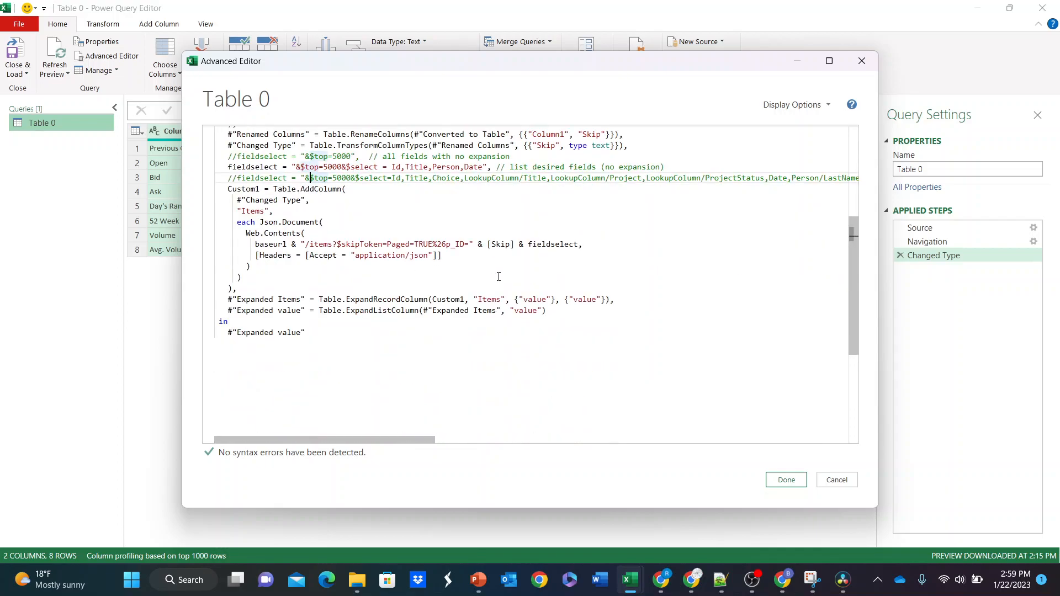
scroll(498, 277, up, 3)
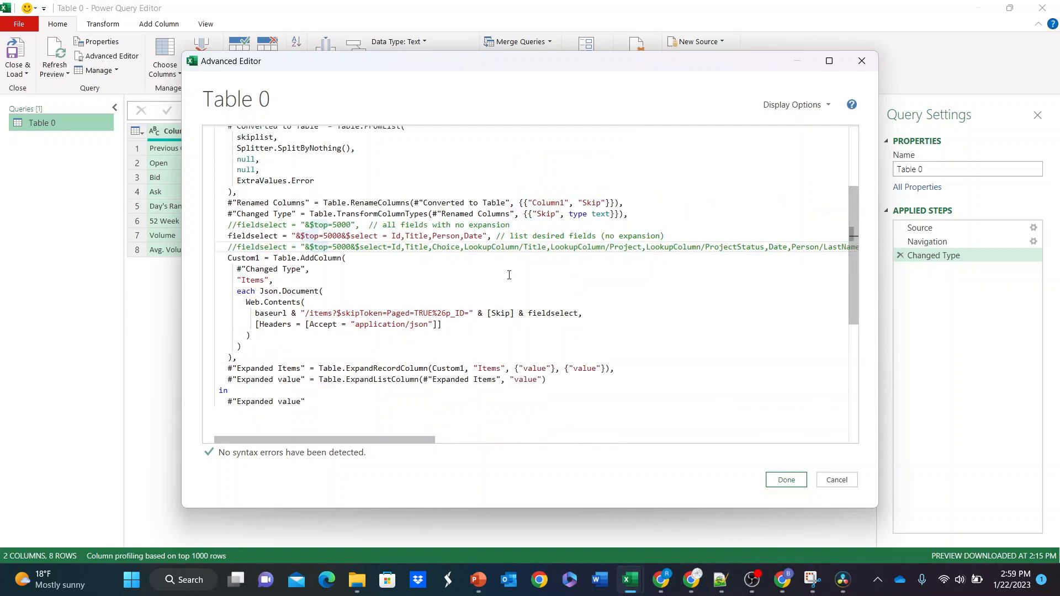
click(787, 480)
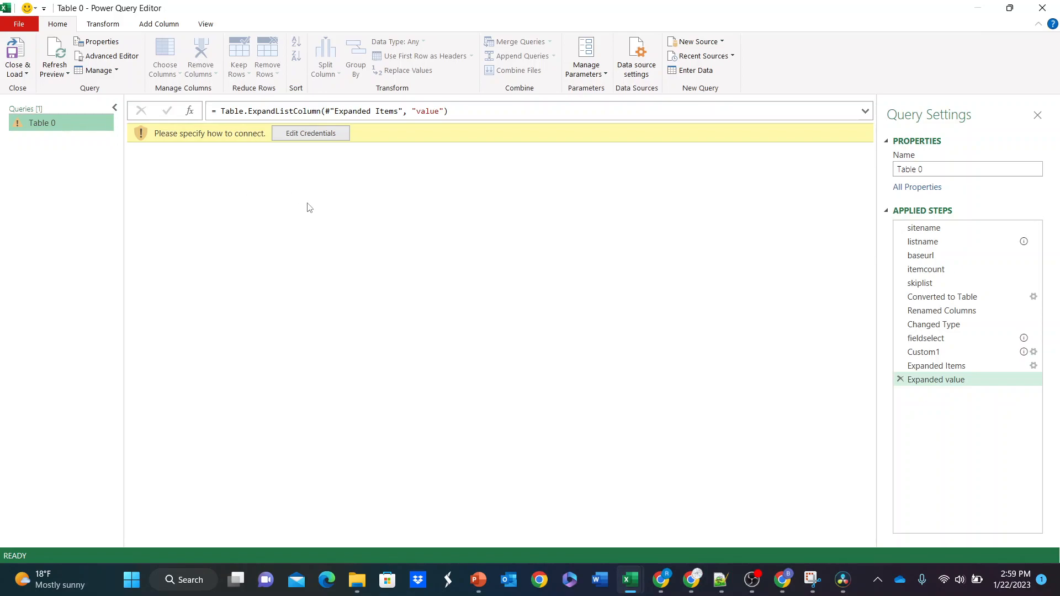
Step: Close the Power Query Editor and discard the changes to the Table 0 query
click(1042, 8)
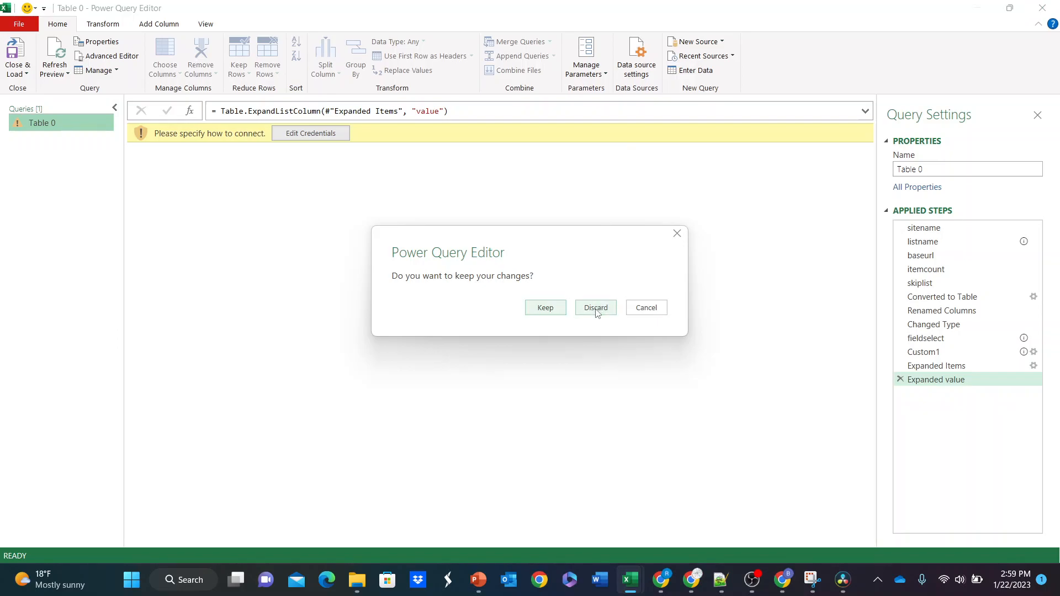
click(596, 310)
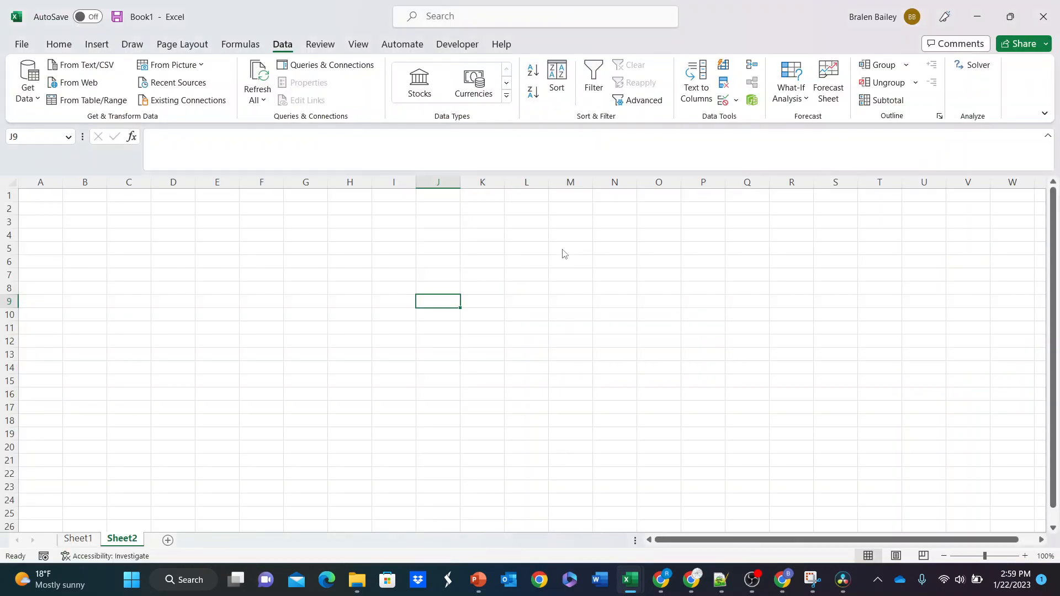